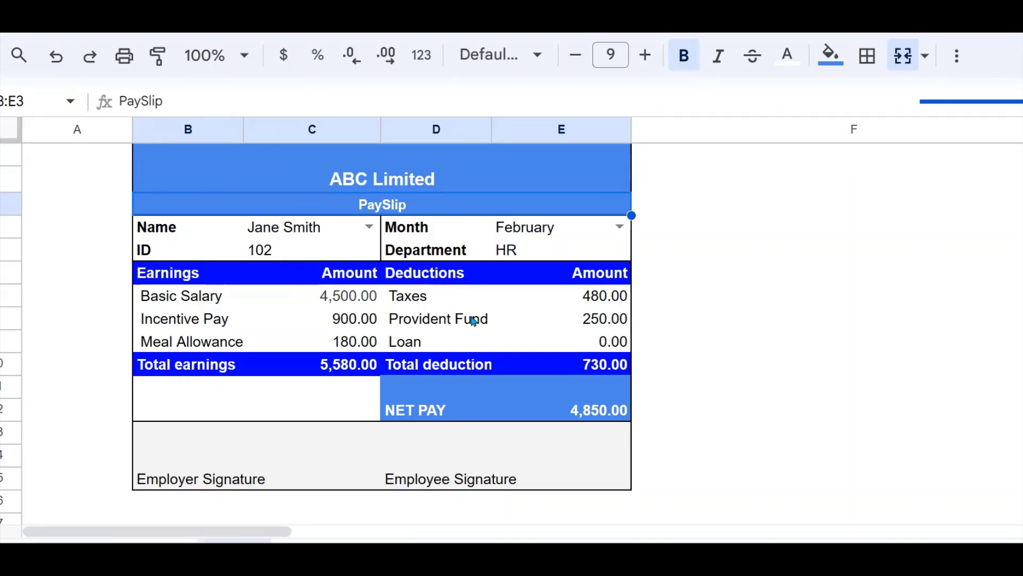
- Review the employee data sheet's combined name-and-month keys and employee IDs
left_click(157, 540)
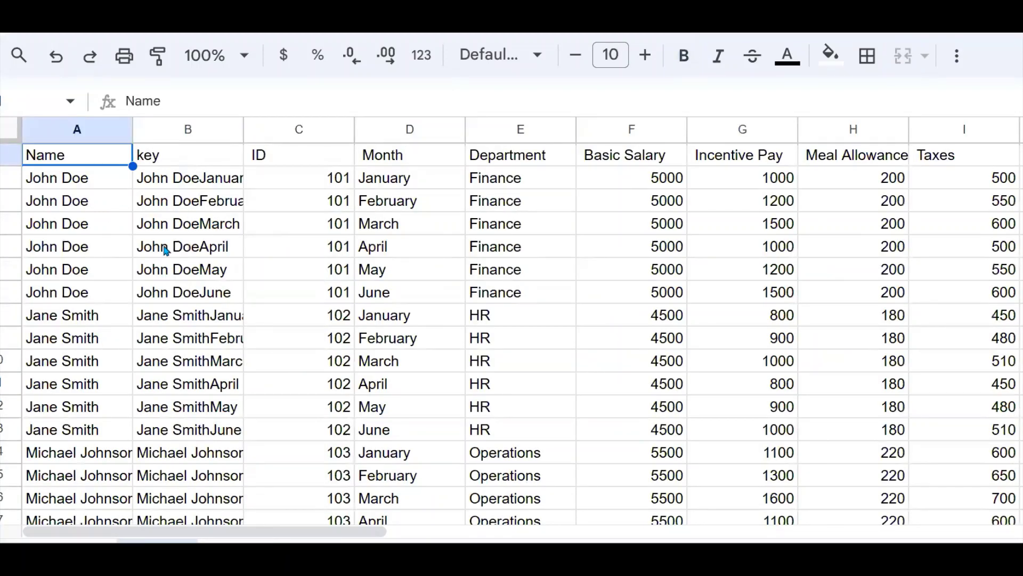
left_click_drag(216, 185, 220, 364)
left_click(312, 299)
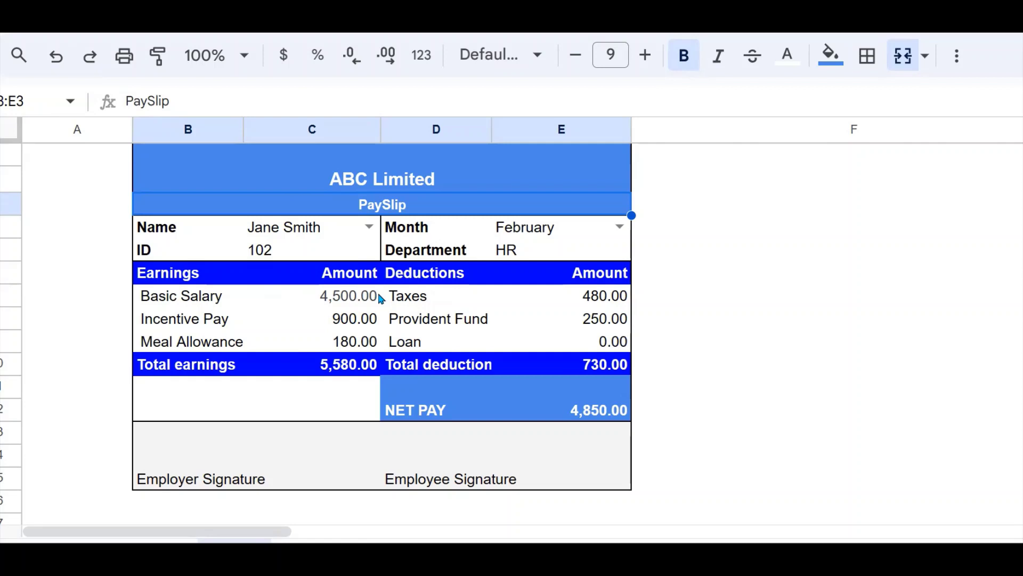
- Select Michael Johnson as the Name in C4 and March as the Month in E4
left_click(368, 227)
left_click(310, 314)
left_click(591, 236)
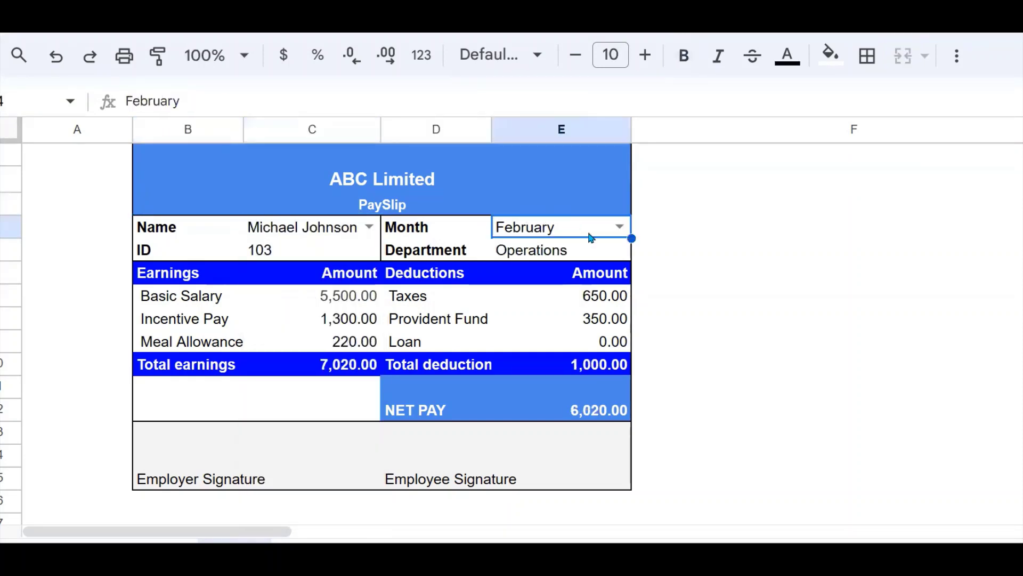
left_click(619, 226)
left_click(541, 319)
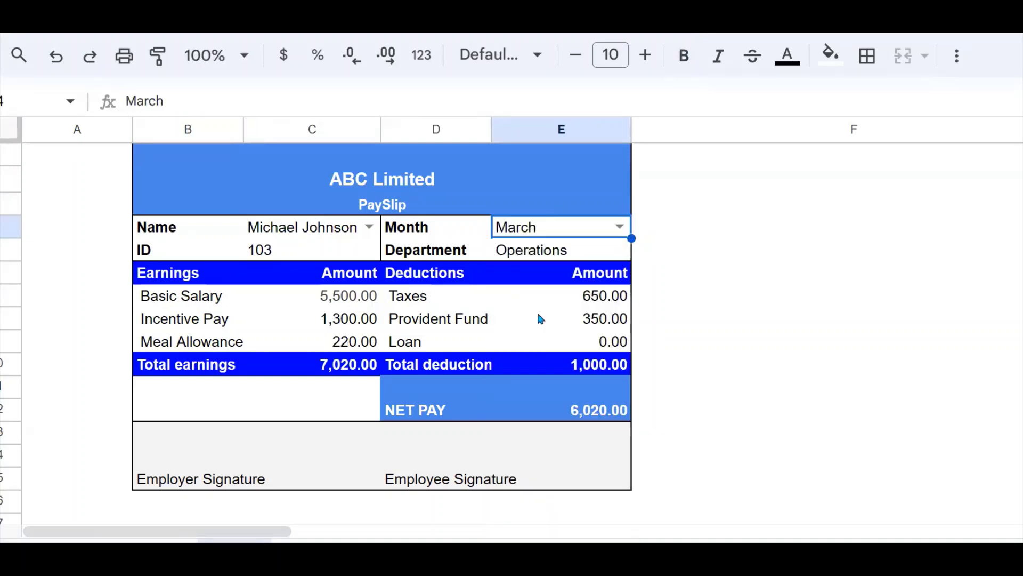
- Review the recalculated amounts down to the 6,270.00 net pay formula in E12
left_click(240, 250)
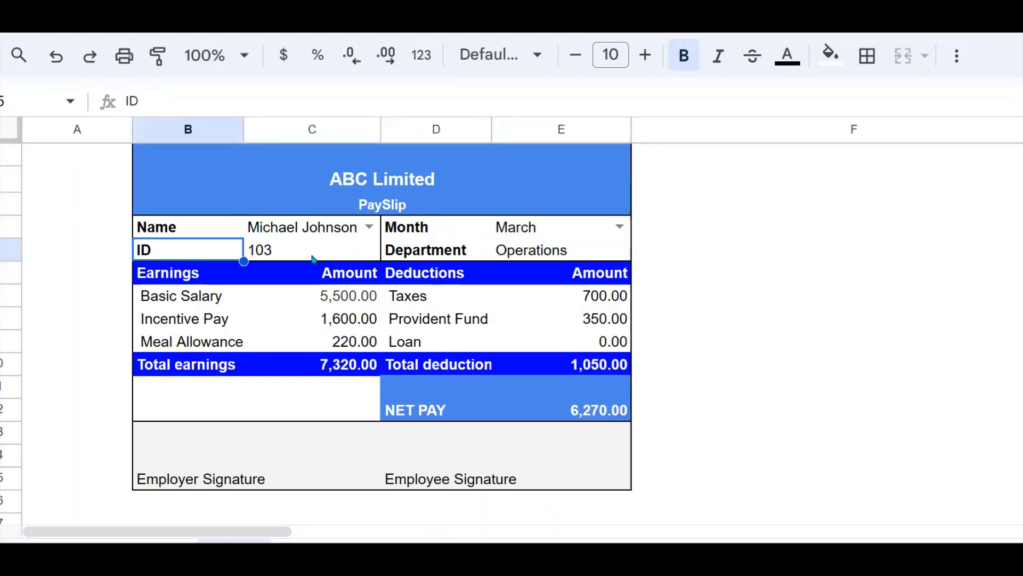
left_click_drag(332, 268, 608, 416)
left_click(612, 425)
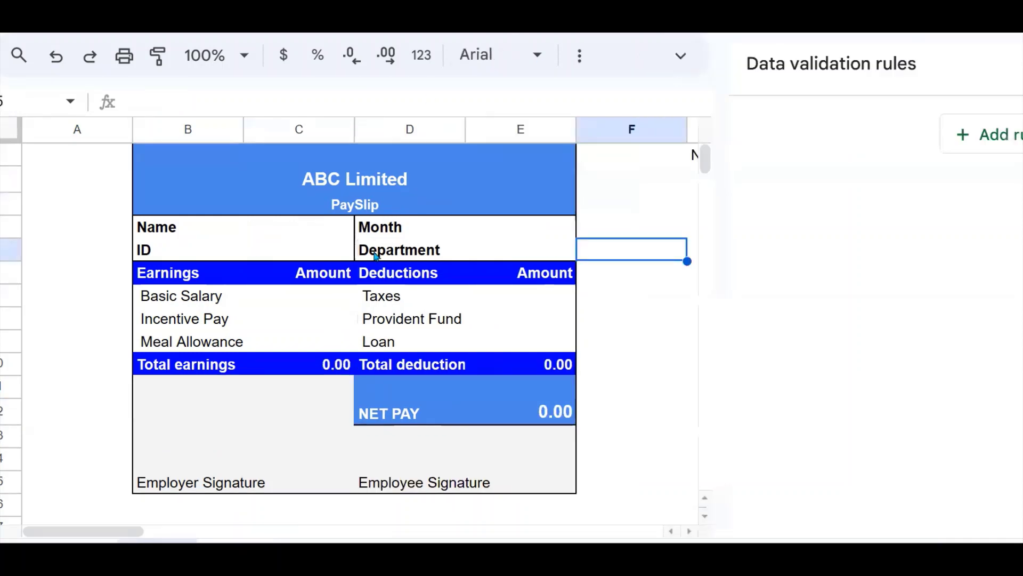
- Select the payslip layout area and close the data validation rules panel
left_click(376, 256)
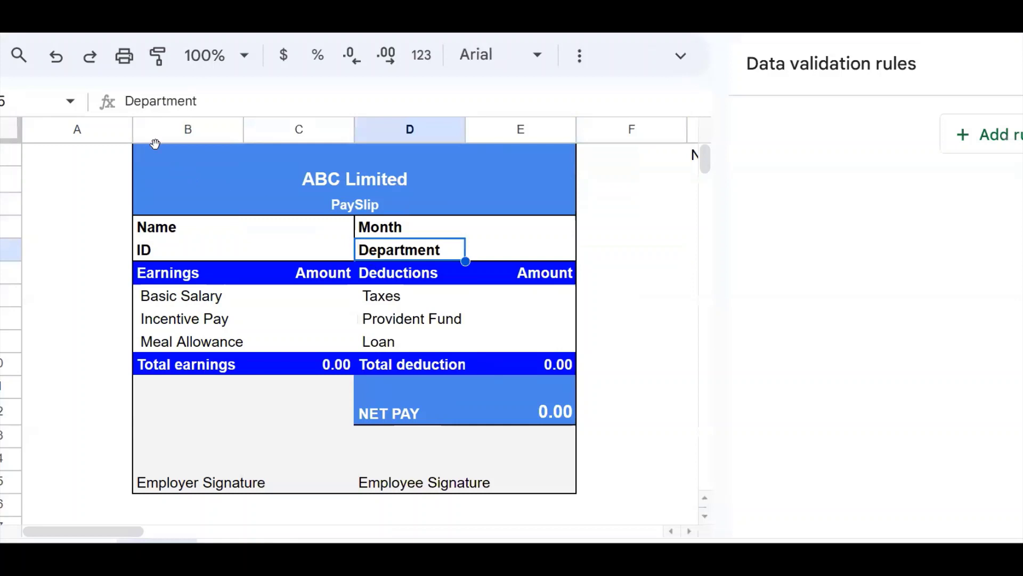
left_click_drag(153, 144, 503, 504)
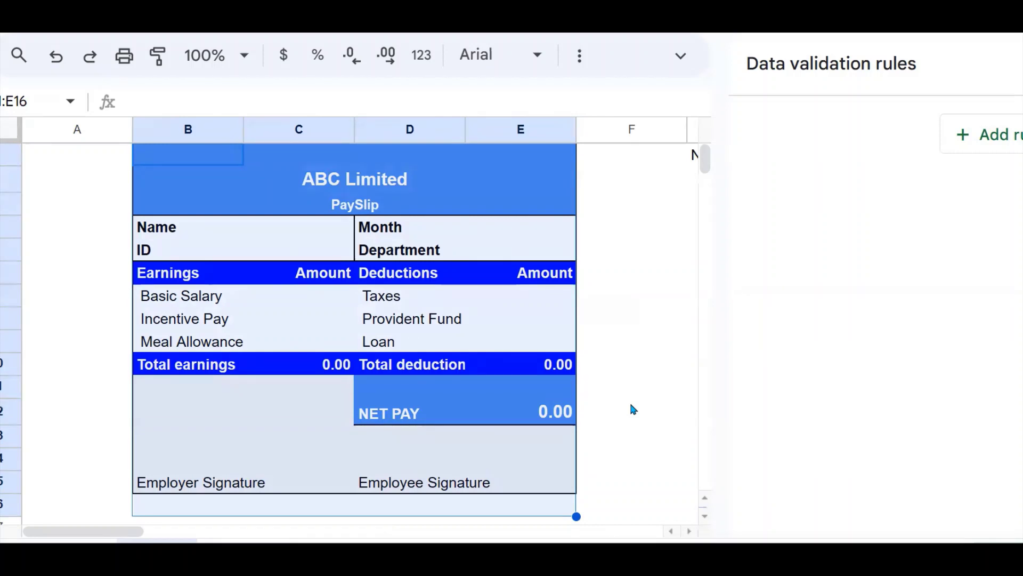
left_click(768, 293)
- Check the blank Name (C4) and Month (E4) cells and the SETTINGS sheet's month list
left_click(661, 248)
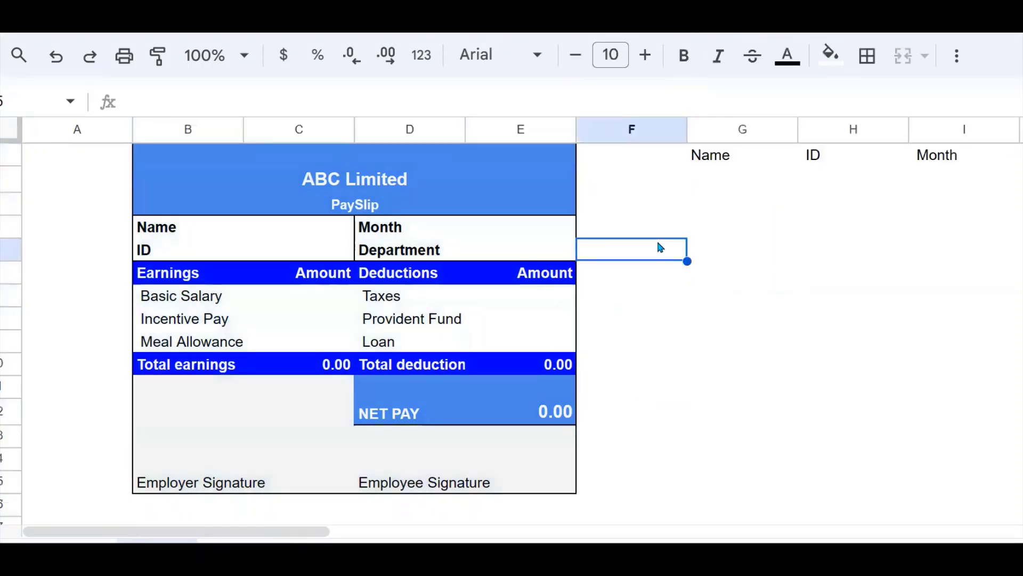
left_click(317, 233)
left_click(528, 232)
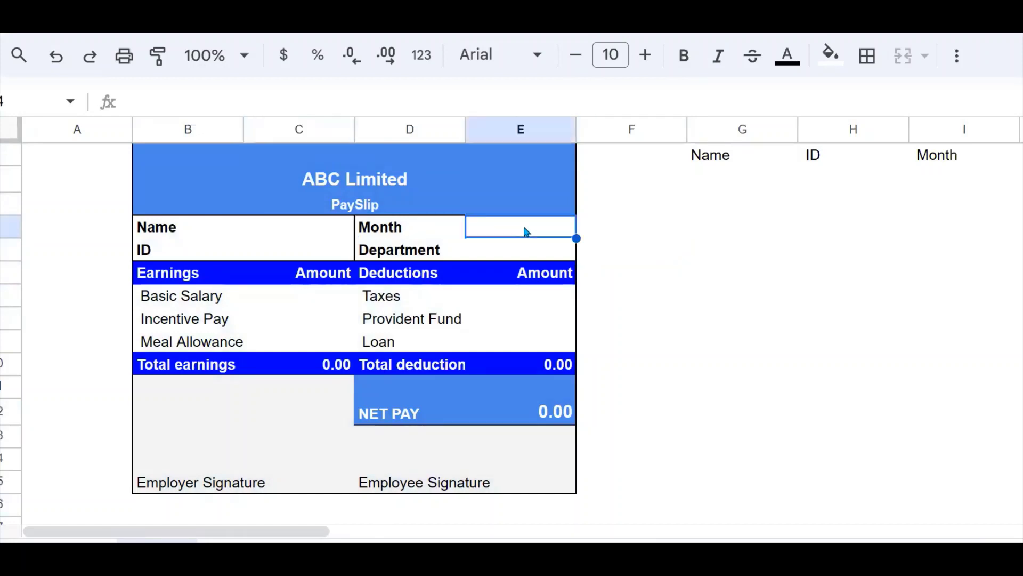
left_click(302, 213)
left_click(323, 232)
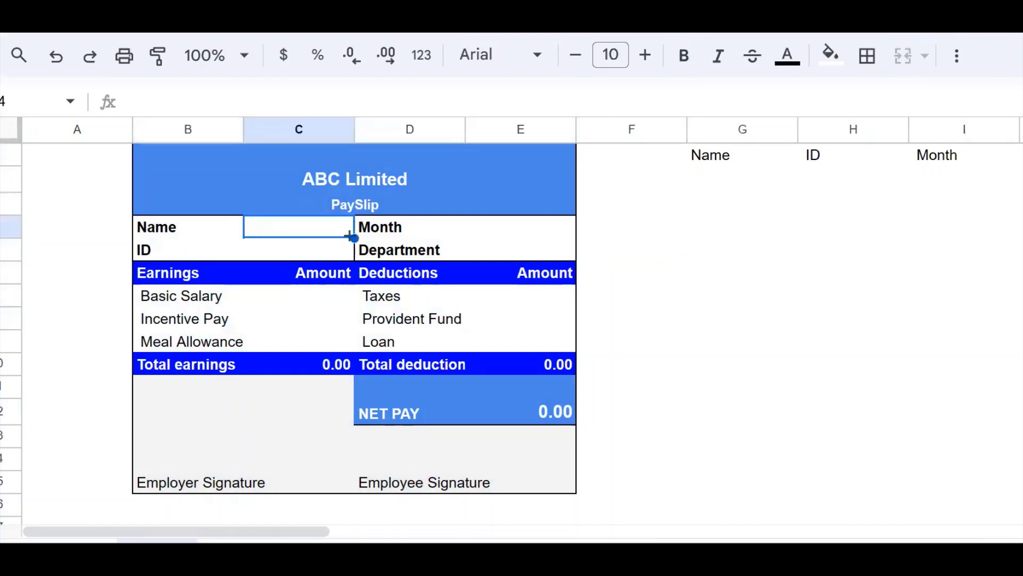
left_click(474, 233)
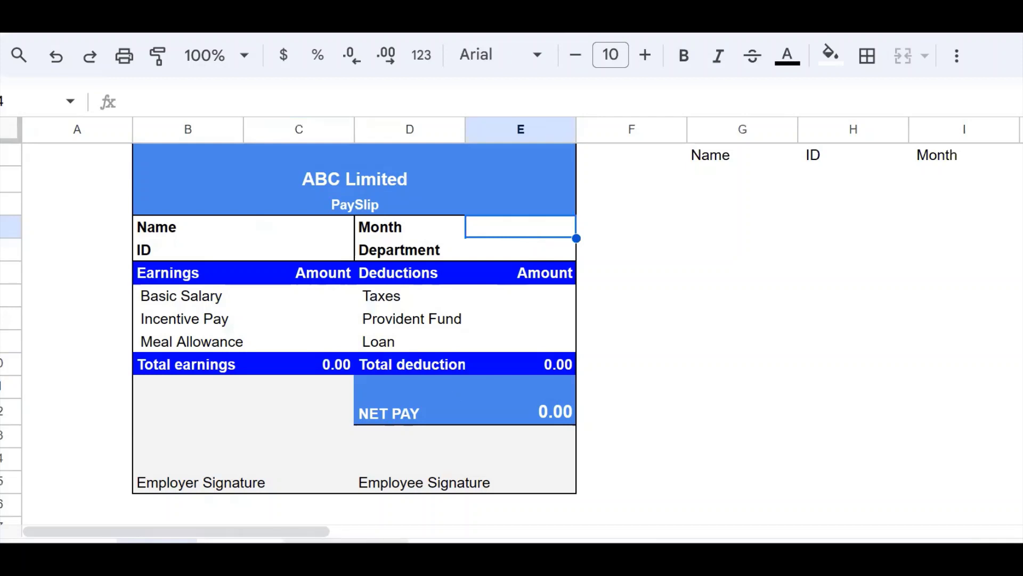
left_click(347, 540)
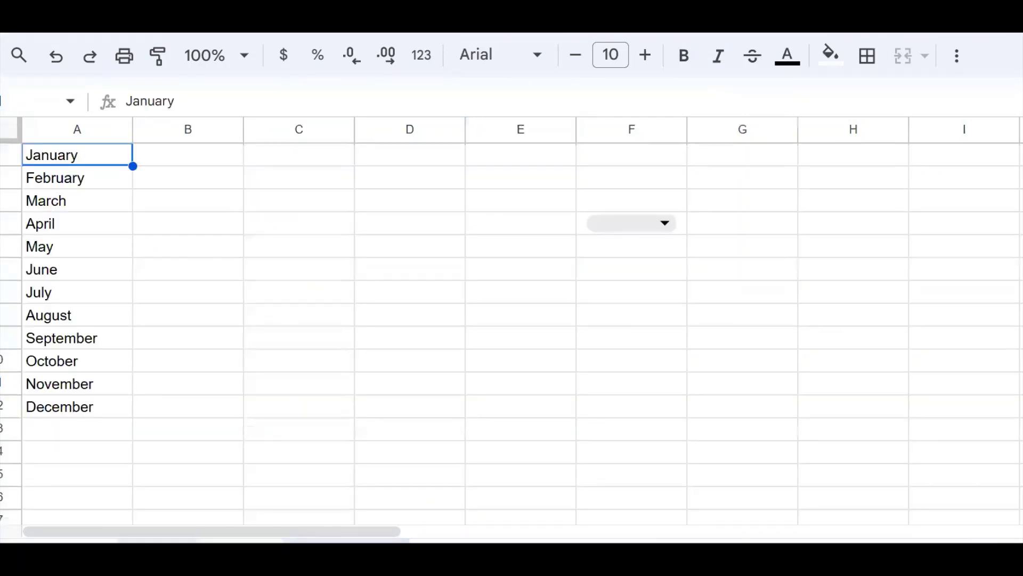
left_click(157, 540)
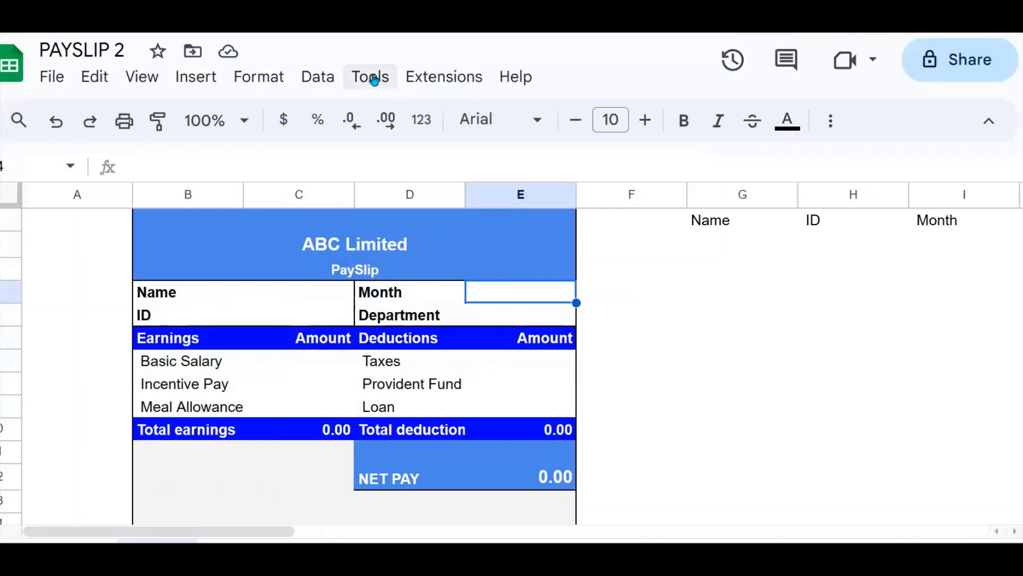
- Start a validation rule for E4 as a dropdown from the January–December range A1:A12
left_click(318, 76)
left_click(379, 520)
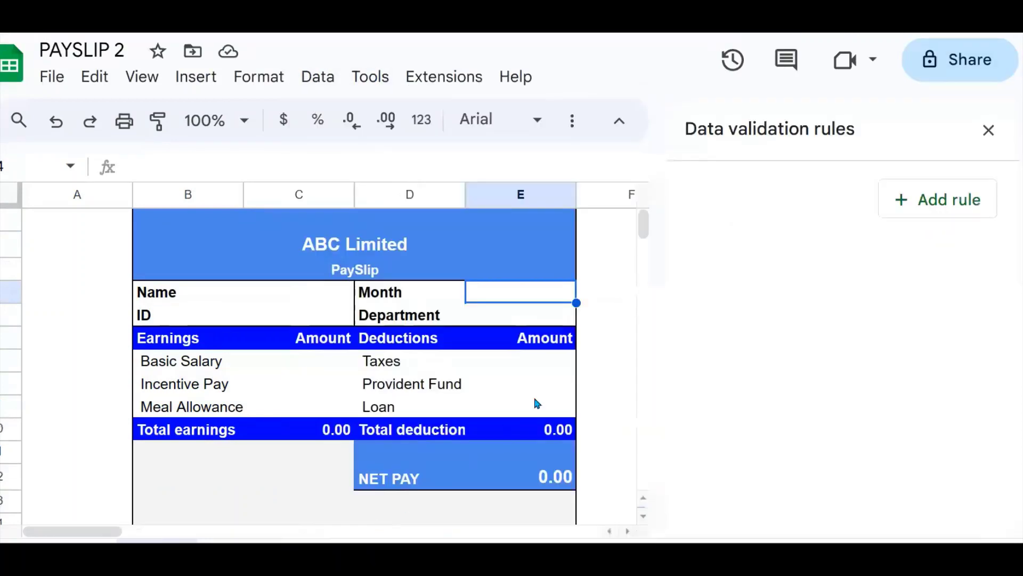
left_click(918, 208)
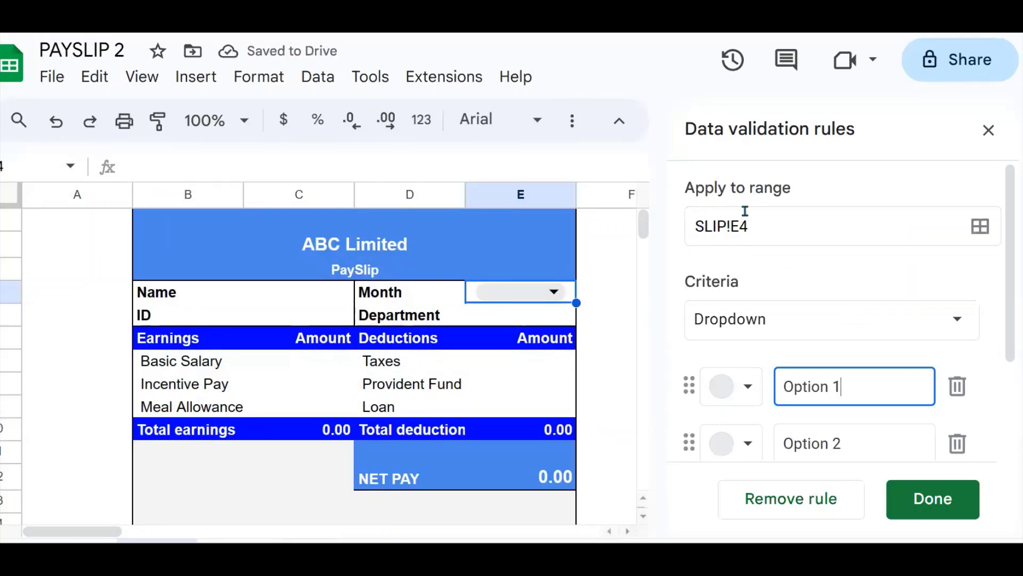
scroll(954, 268, "down", 2)
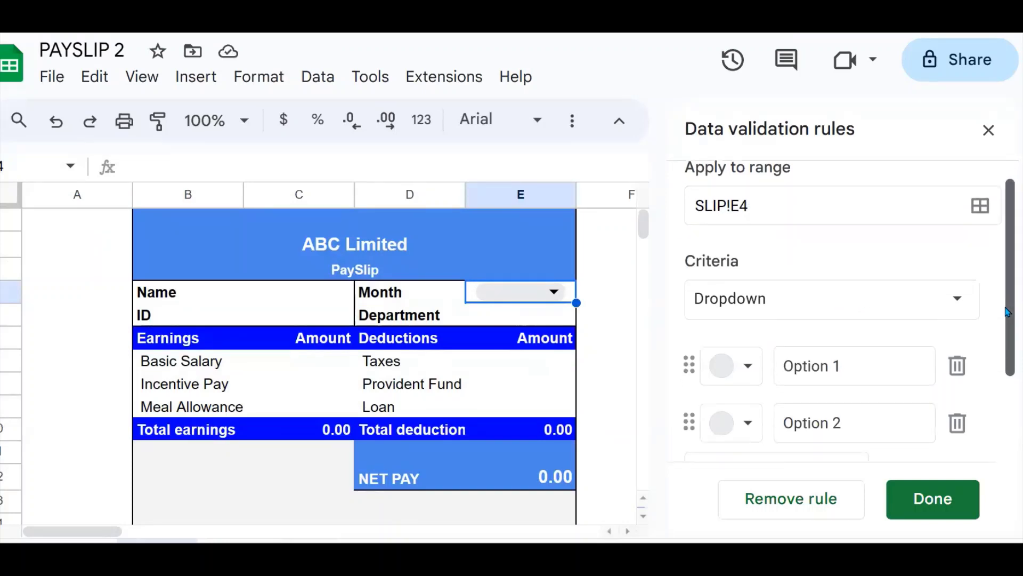
left_click(954, 268)
left_click(855, 310)
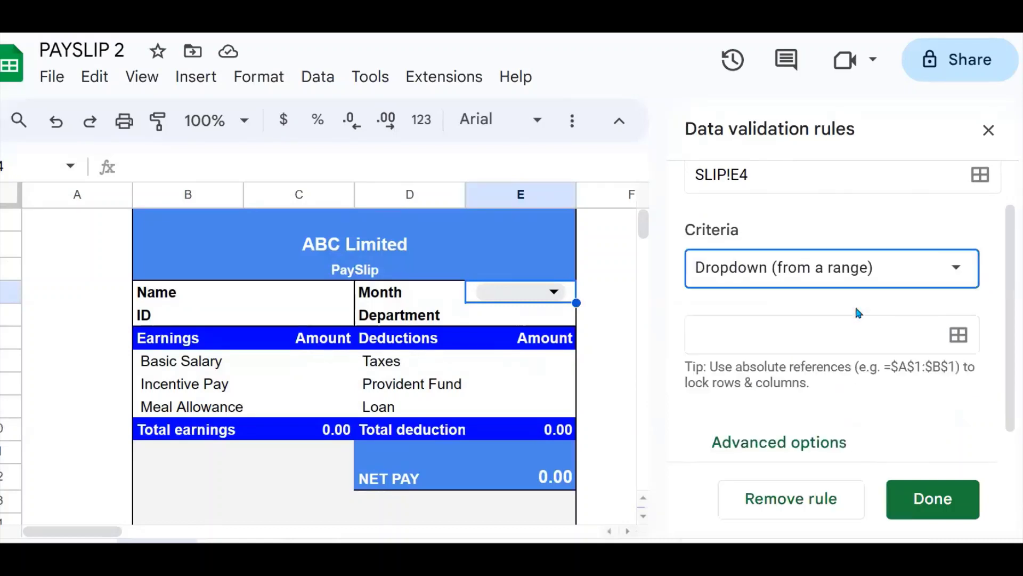
scroll(1002, 296, "down", 1)
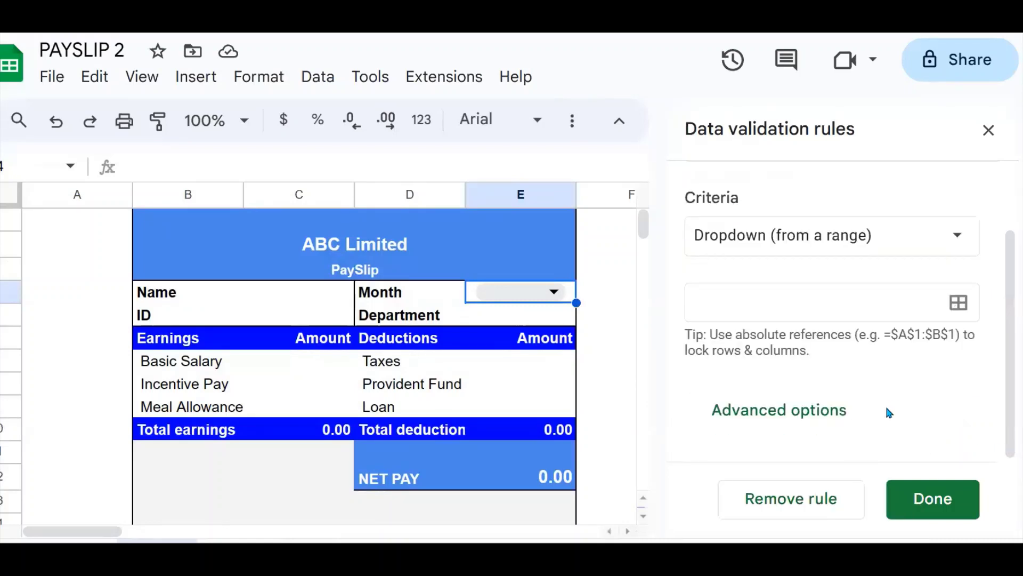
left_click(959, 304)
left_click(582, 295)
left_click(346, 540)
left_click_drag(108, 222, 97, 472)
left_click(655, 376)
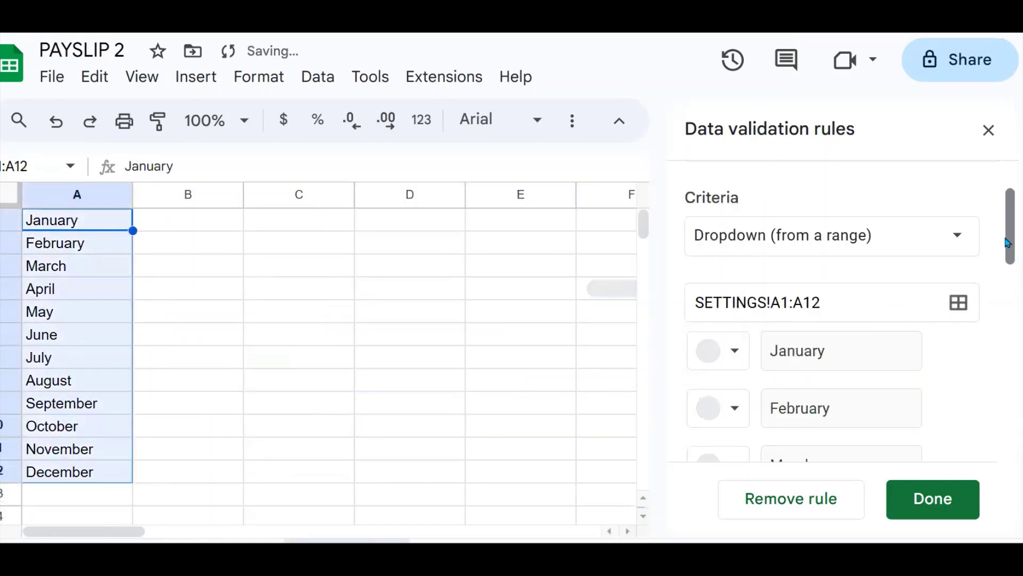
- Give the E4 month dropdown the arrow display style and save the rule
scroll(842, 346, "down", 5)
left_click(806, 427)
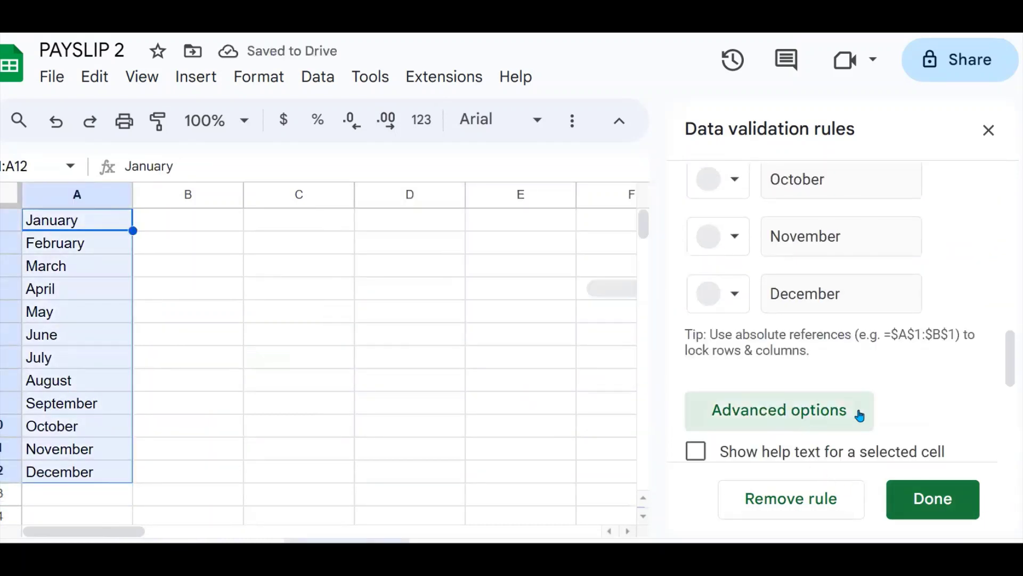
left_click_drag(1007, 368, 1005, 442)
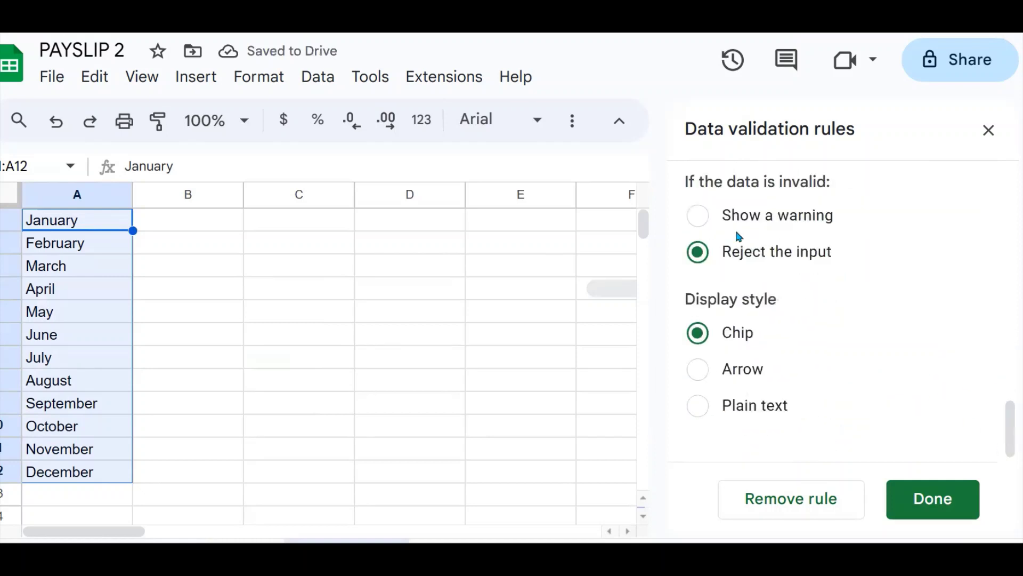
left_click(698, 369)
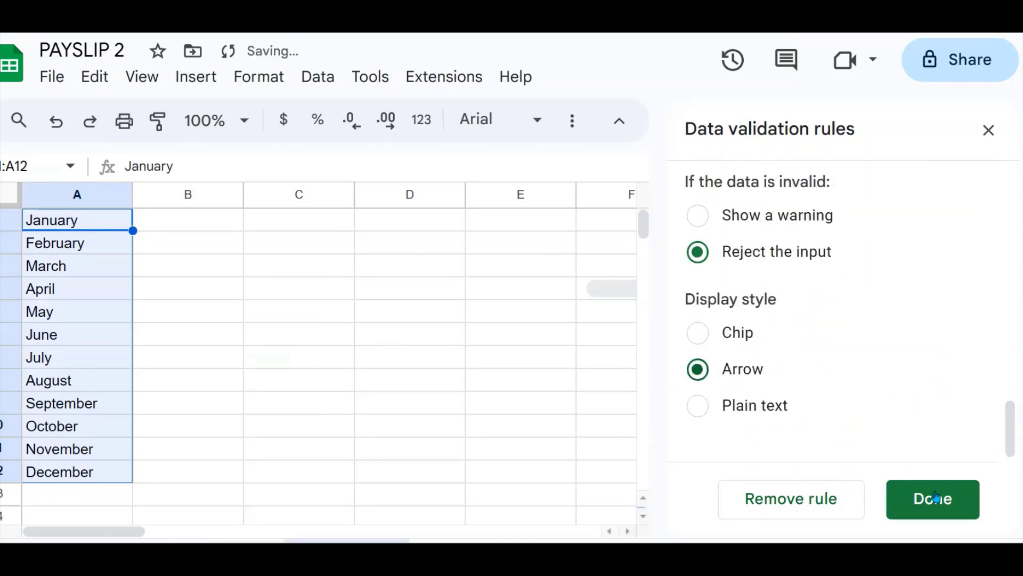
left_click(927, 498)
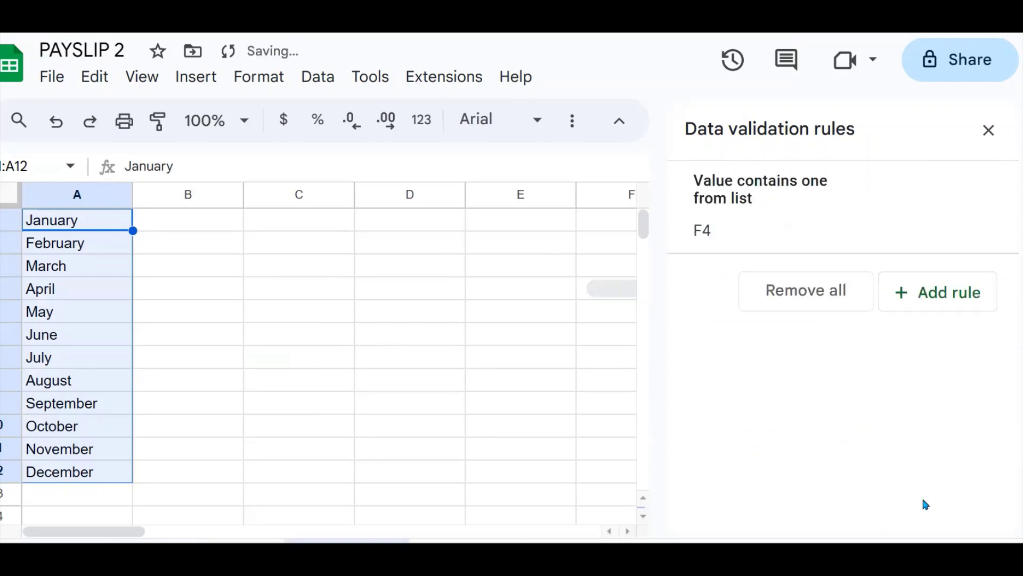
left_click(989, 130)
- Try May in the Month dropdown, then set it to January
left_click(591, 294)
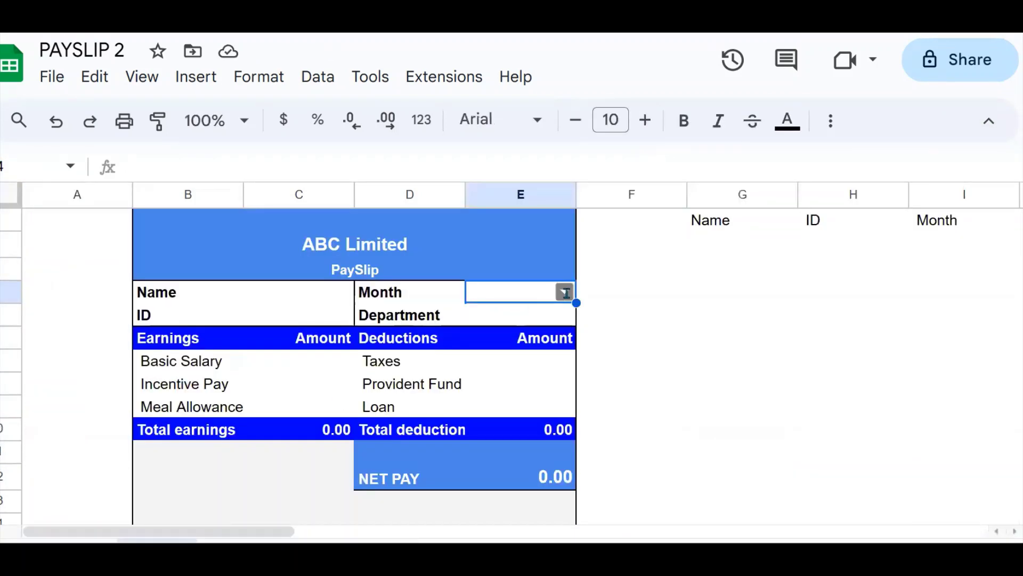
left_click(564, 291)
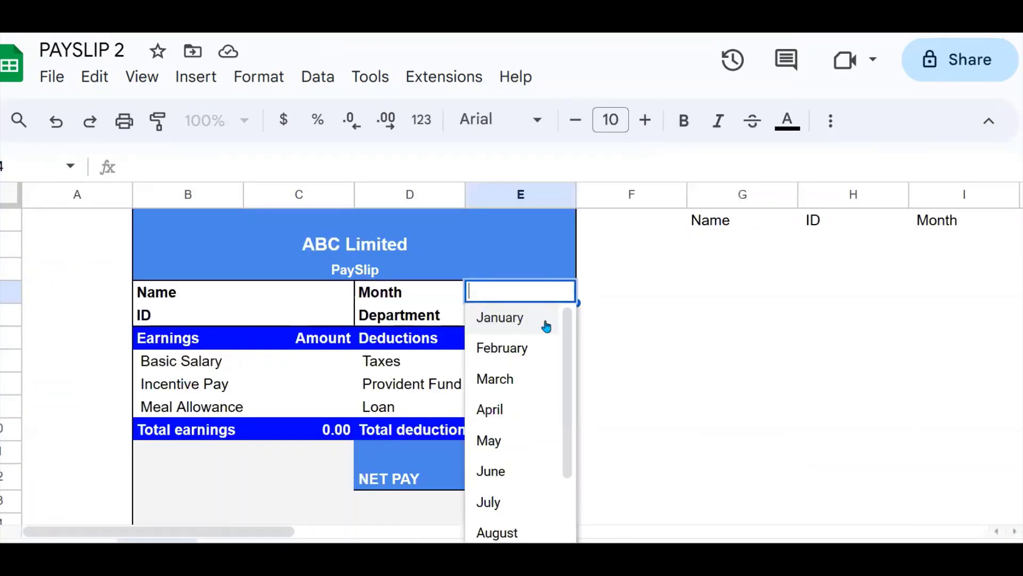
left_click(494, 441)
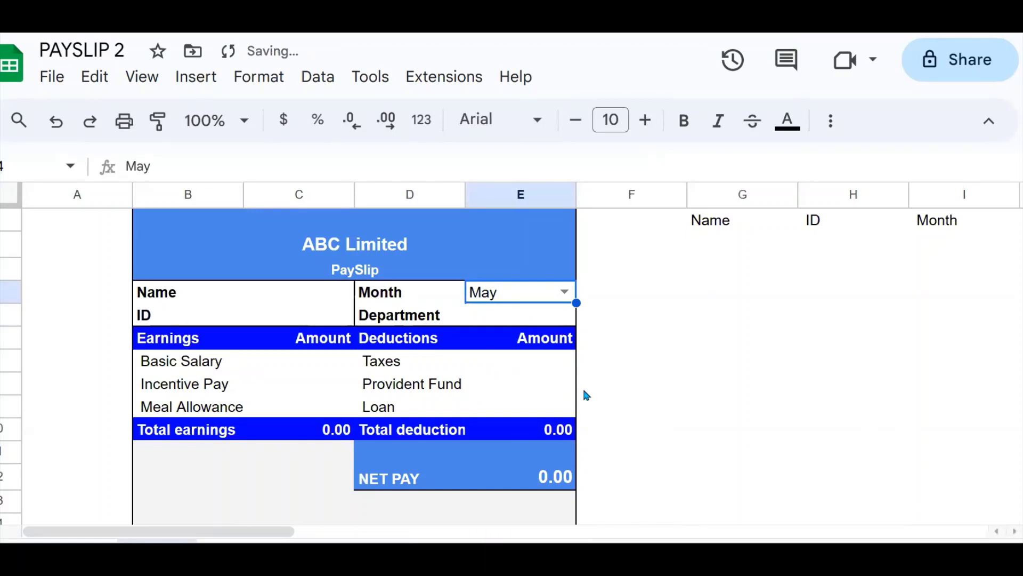
left_click(564, 292)
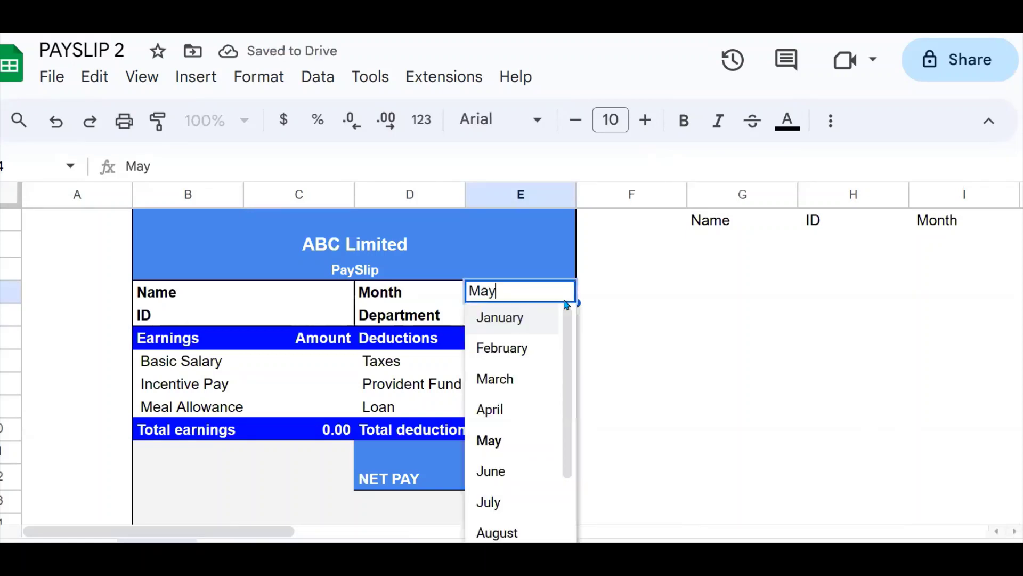
left_click(525, 318)
left_click(331, 301)
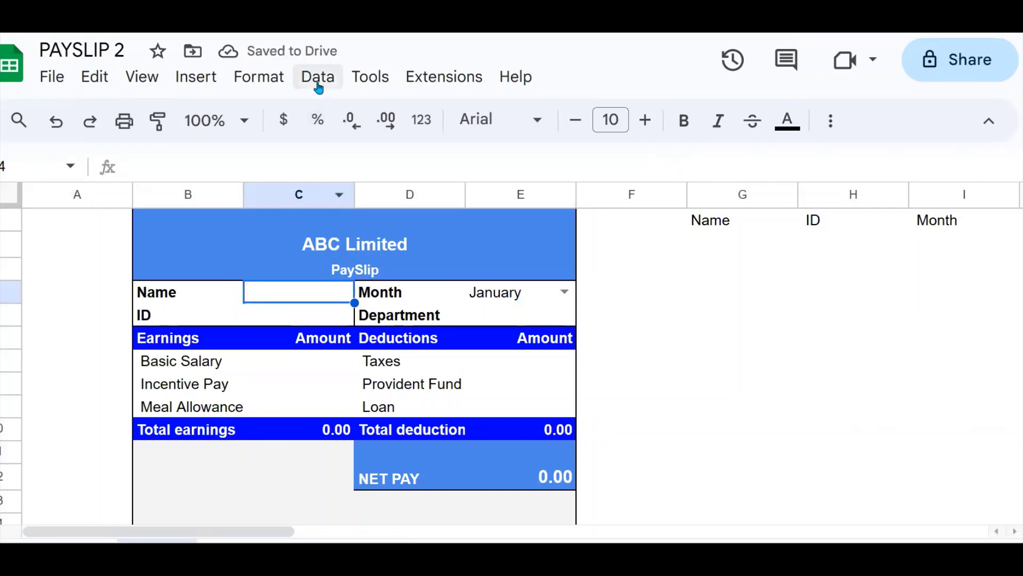
- Show the data validation rules and review the employee names in DATA column A before selecting C4
left_click(326, 83)
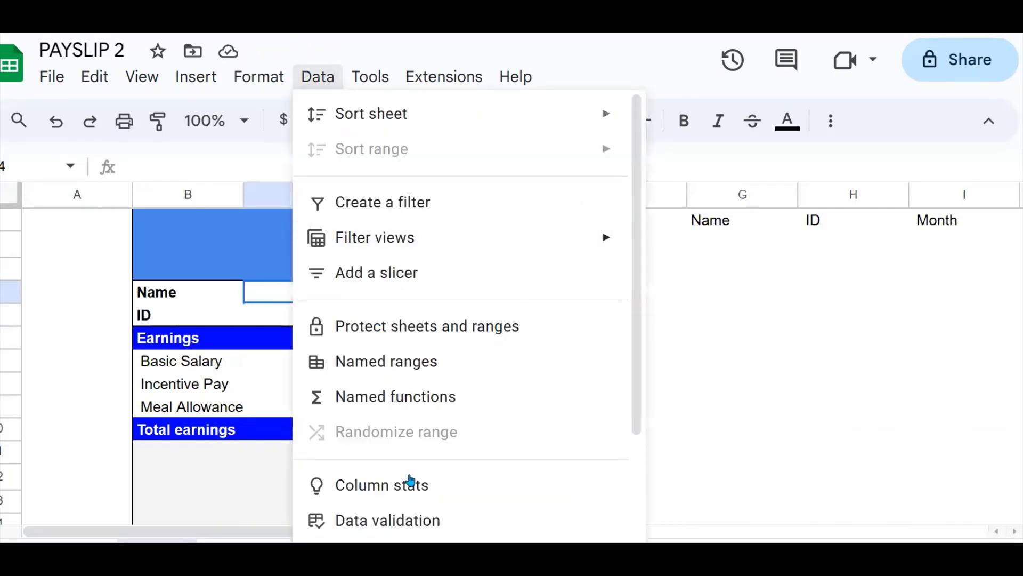
left_click(405, 516)
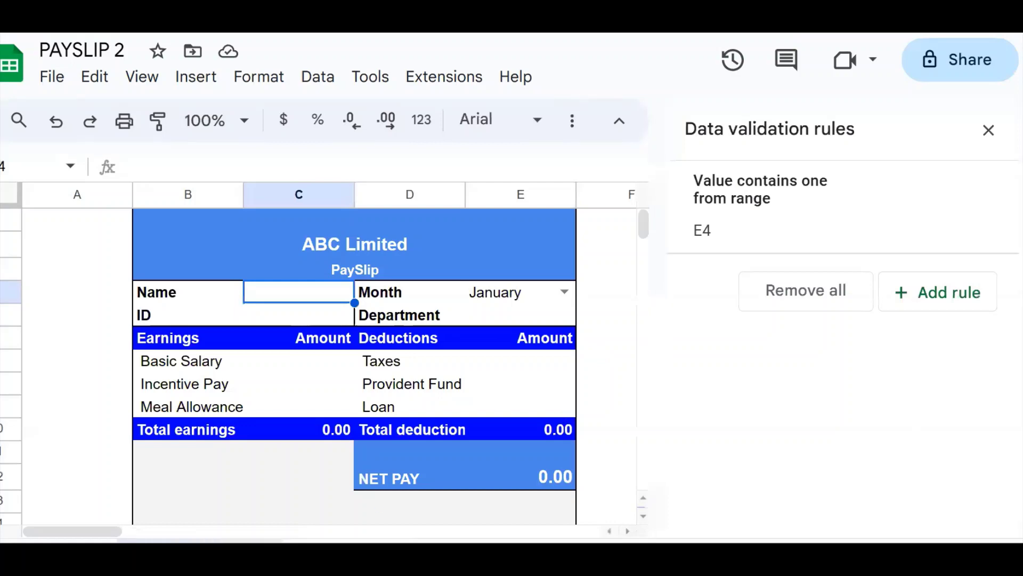
left_click(283, 551)
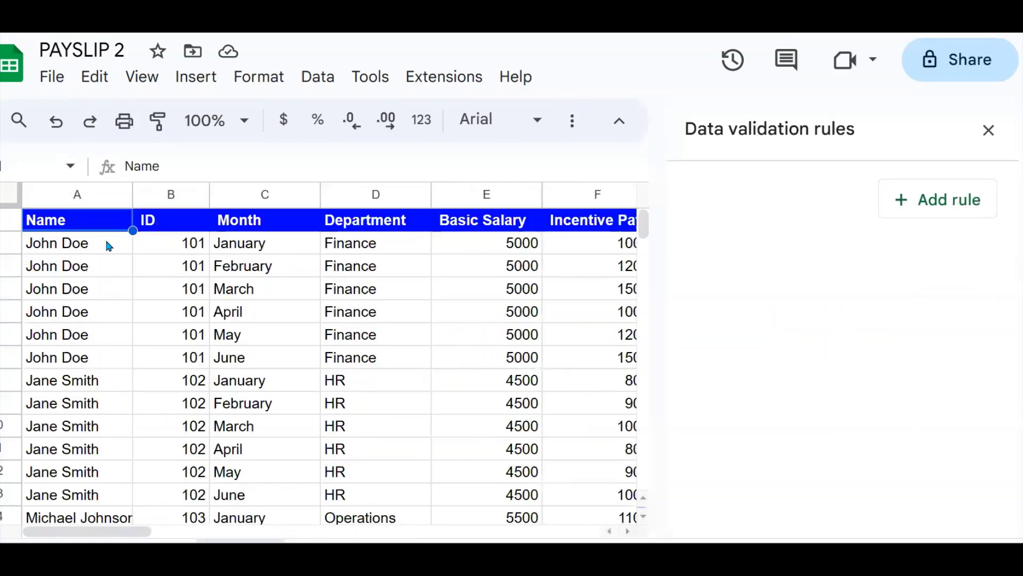
left_click_drag(109, 245, 114, 459)
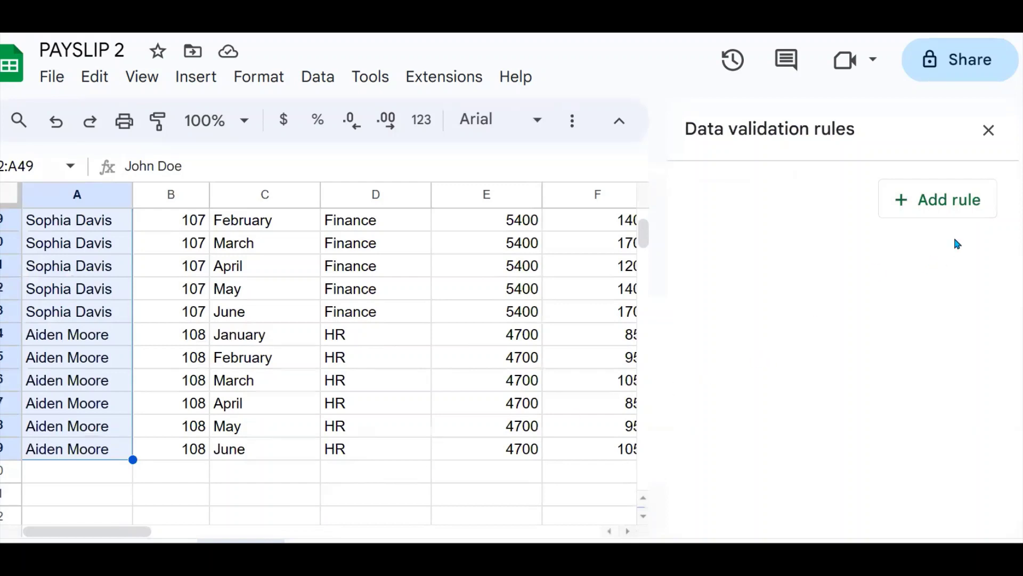
left_click(158, 540)
left_click(316, 302)
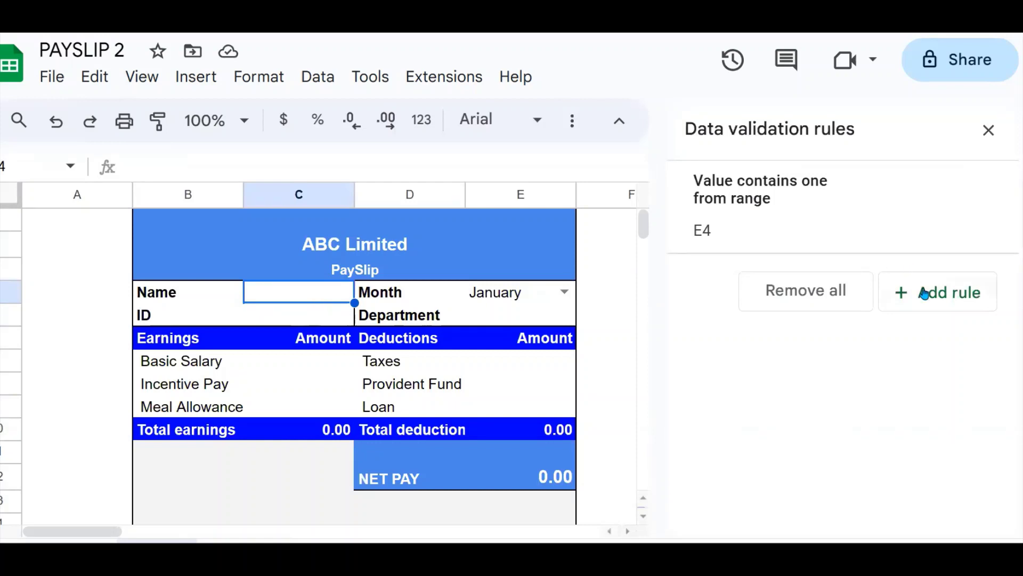
- Add a C4 validation rule as a dropdown from the range DATA!A2:A49
left_click(941, 302)
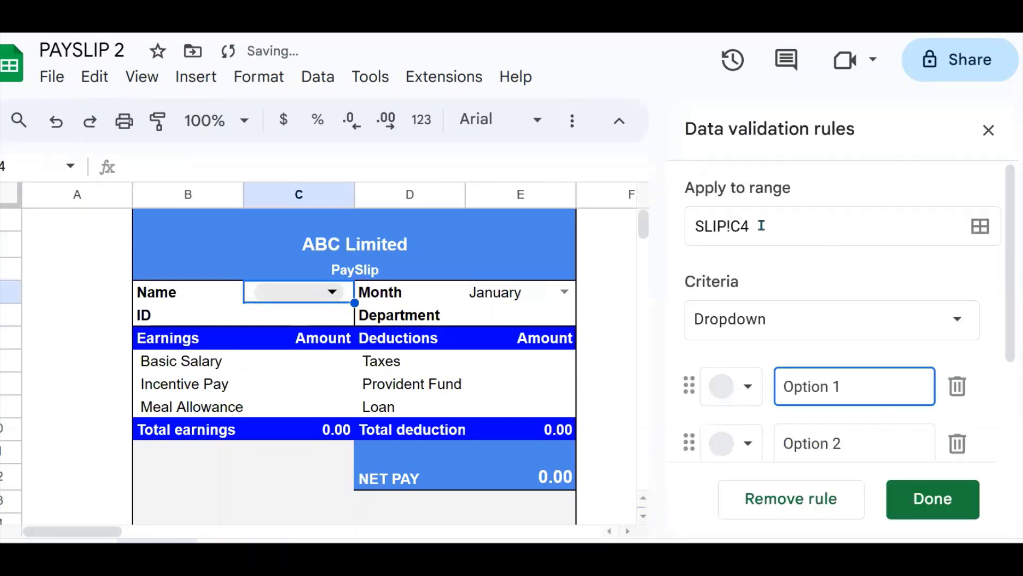
left_click(959, 323)
left_click(824, 353)
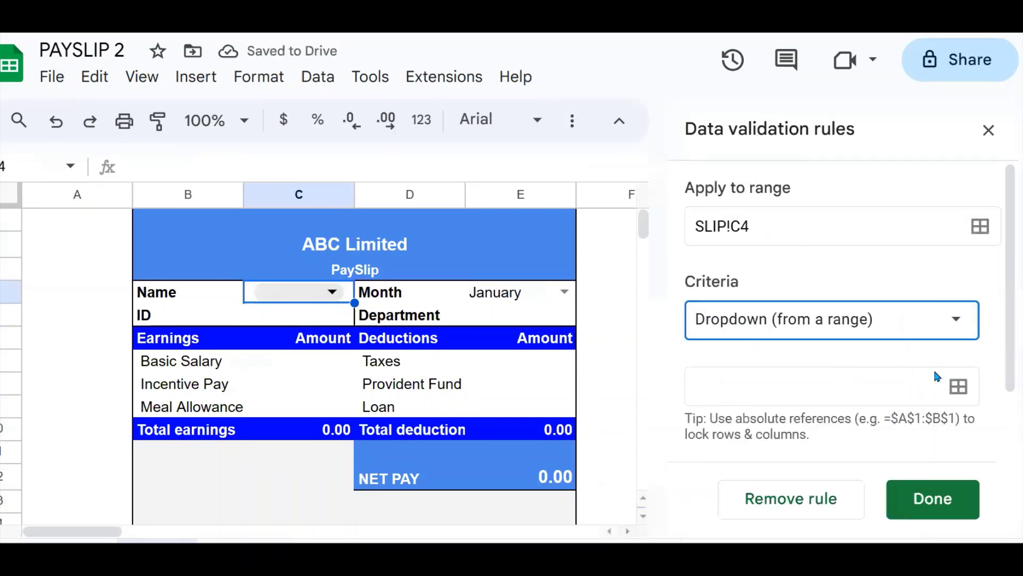
left_click(957, 388)
left_click(443, 291)
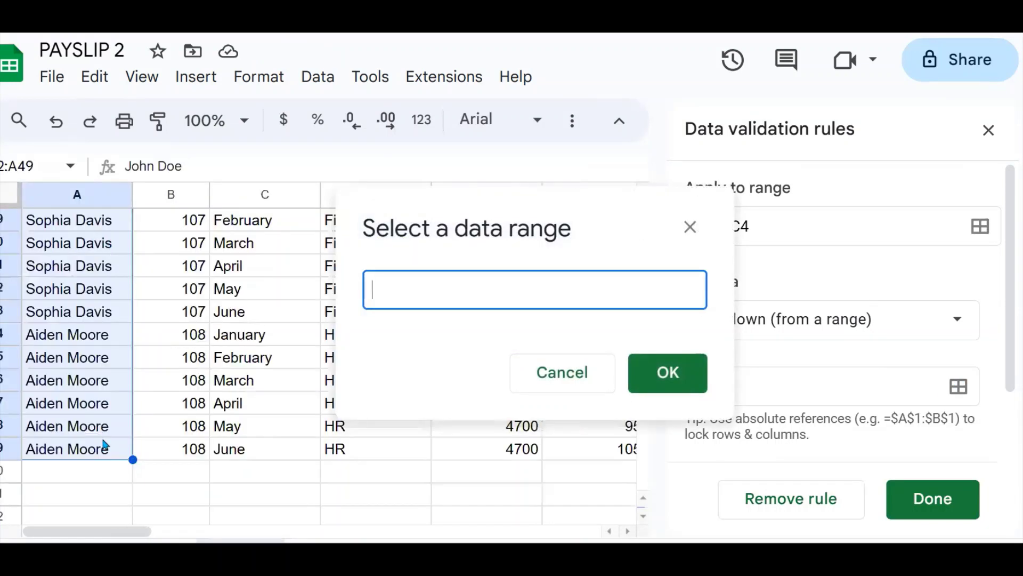
left_click_drag(103, 450, 101, 247)
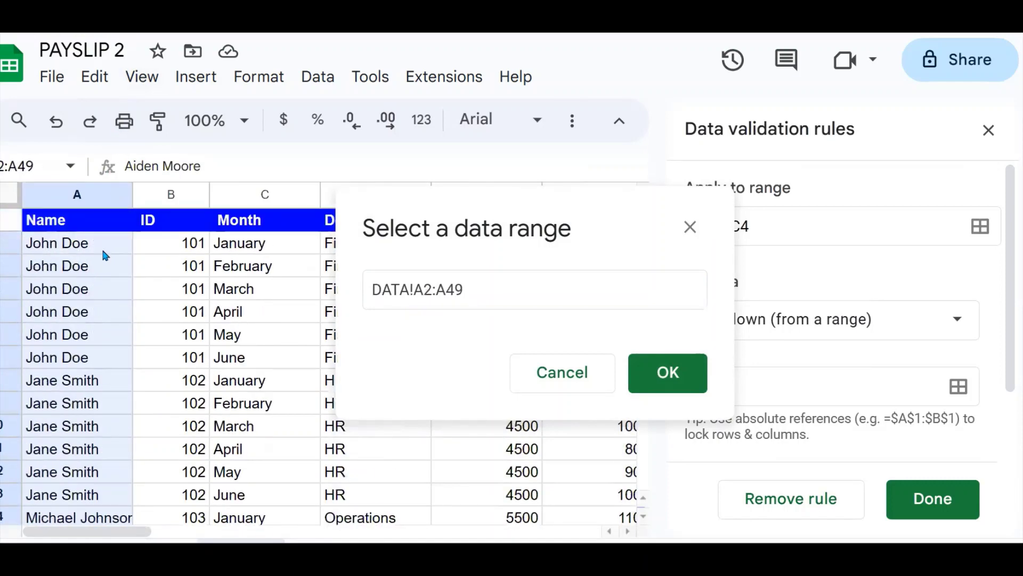
left_click(666, 371)
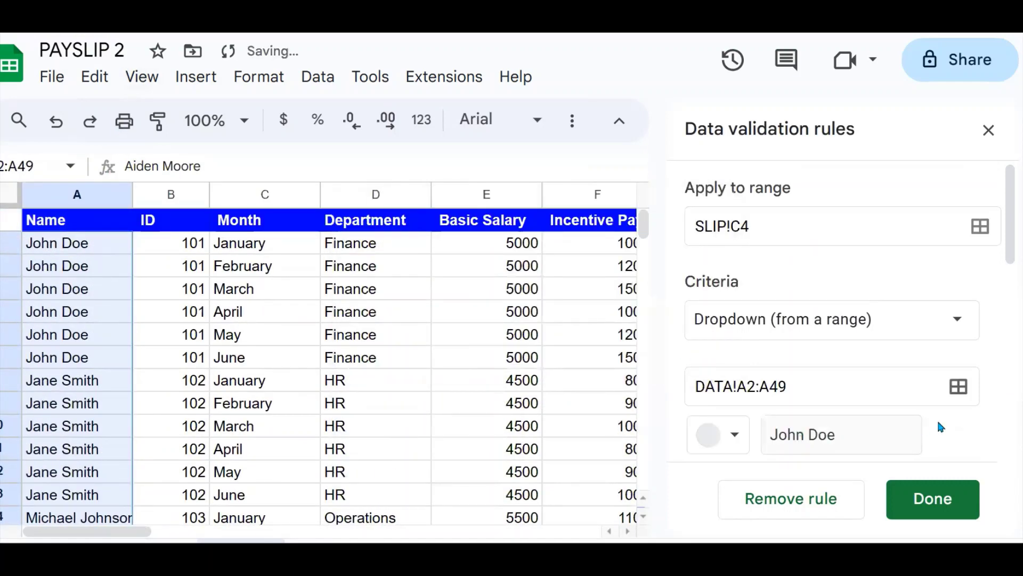
- Give the Name dropdown the arrow display style, save it and close the rules panel
left_click_drag(1009, 222, 977, 481)
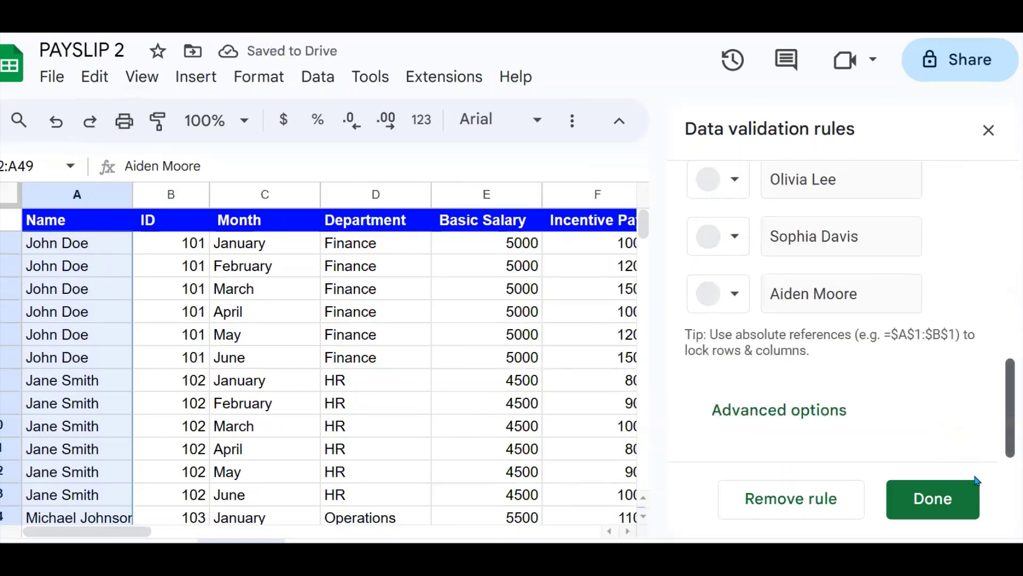
left_click(786, 414)
left_click_drag(1002, 331, 994, 441)
left_click(757, 371)
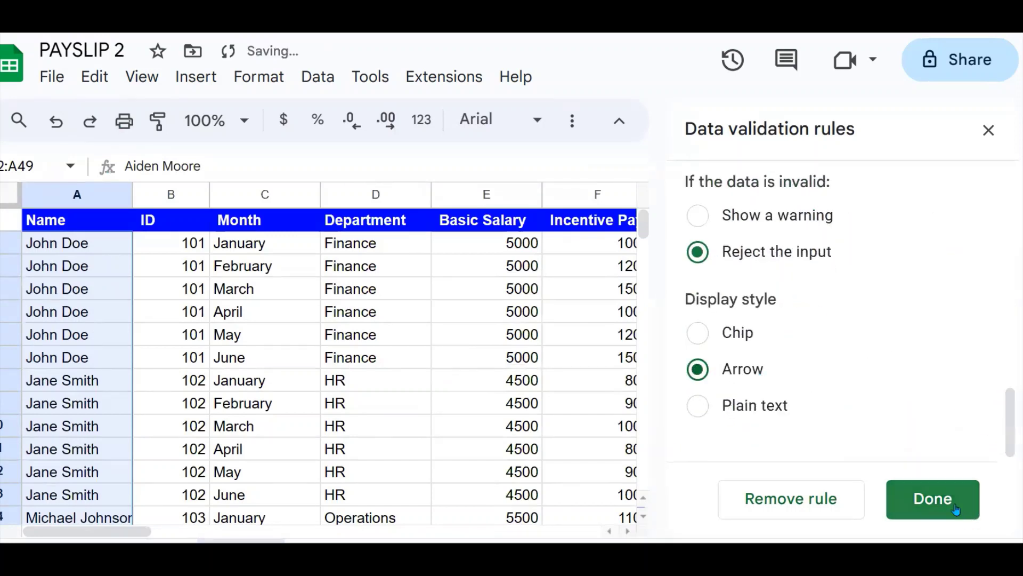
left_click(933, 499)
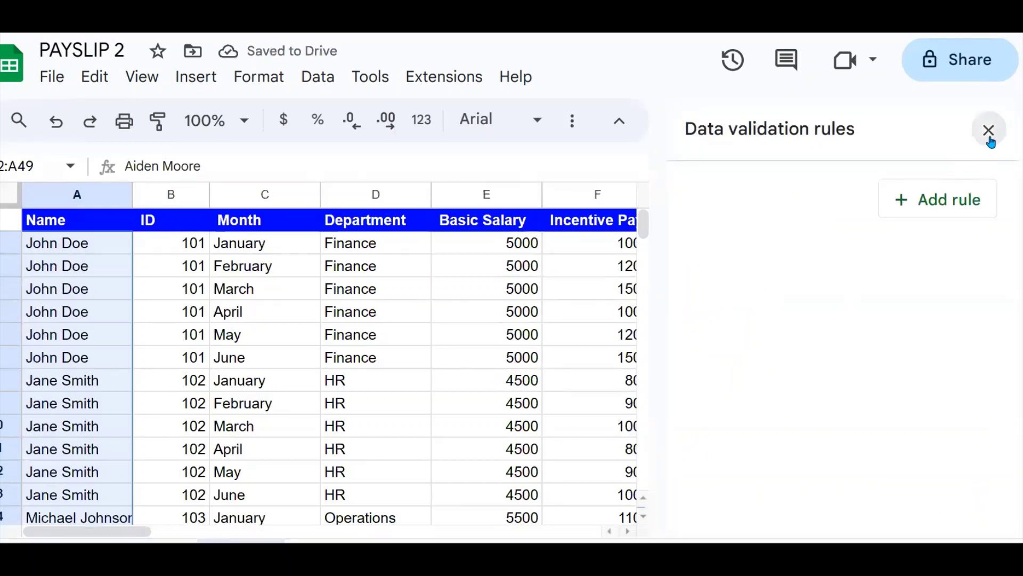
left_click(988, 131)
- Choose the first listed employee from the Name dropdown in C4
key("ctrl+Page_Up")
left_click(264, 362)
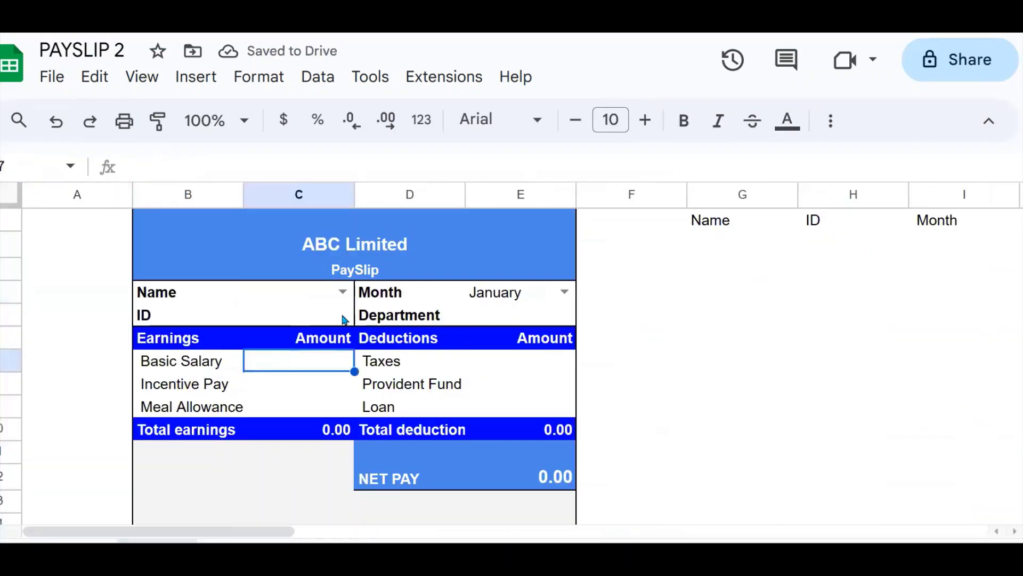
left_click(345, 292)
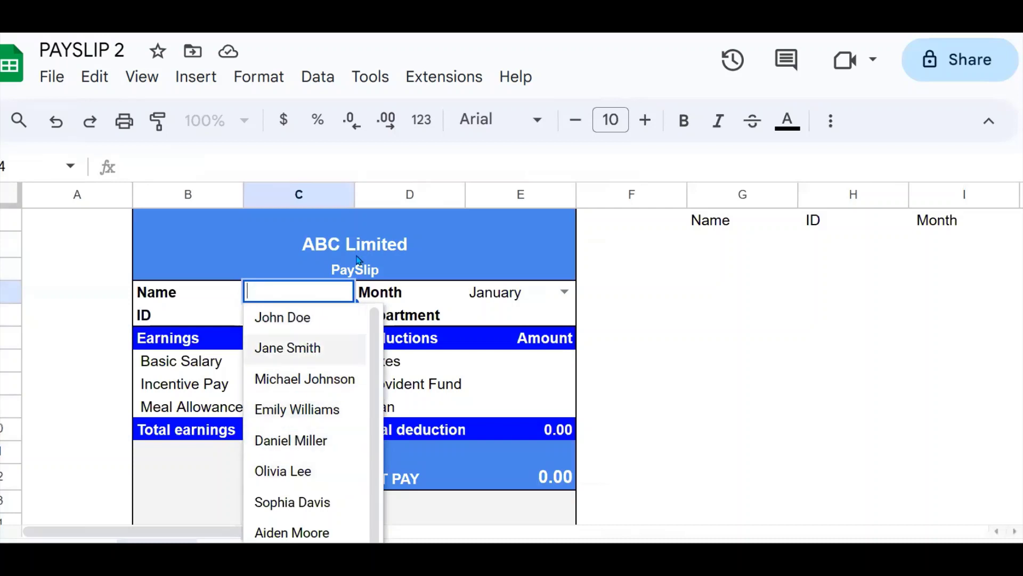
left_click(282, 315)
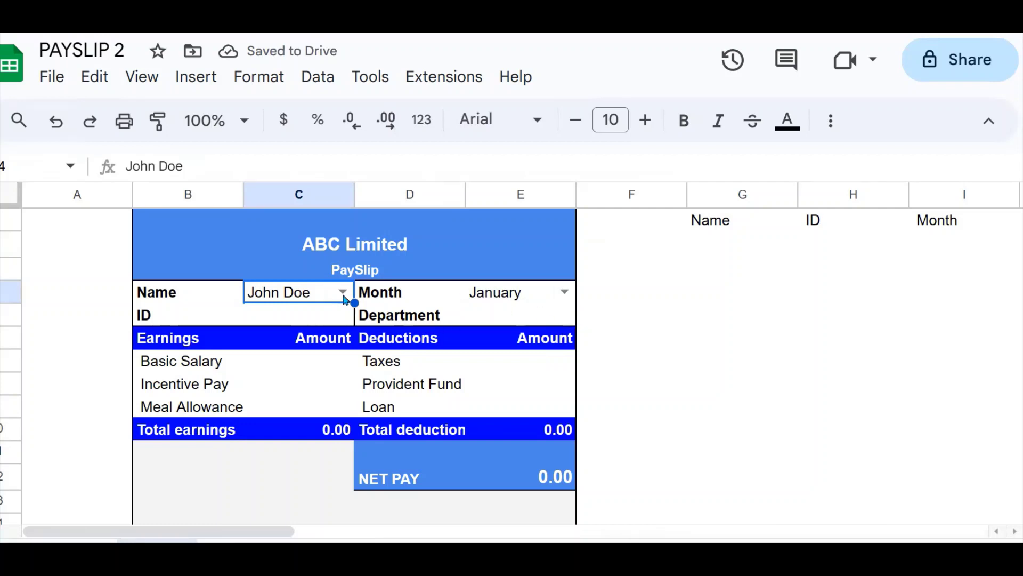
- Review the ID-to-deduction cells and the net pay and total earnings formulas
left_click_drag(311, 318, 504, 400)
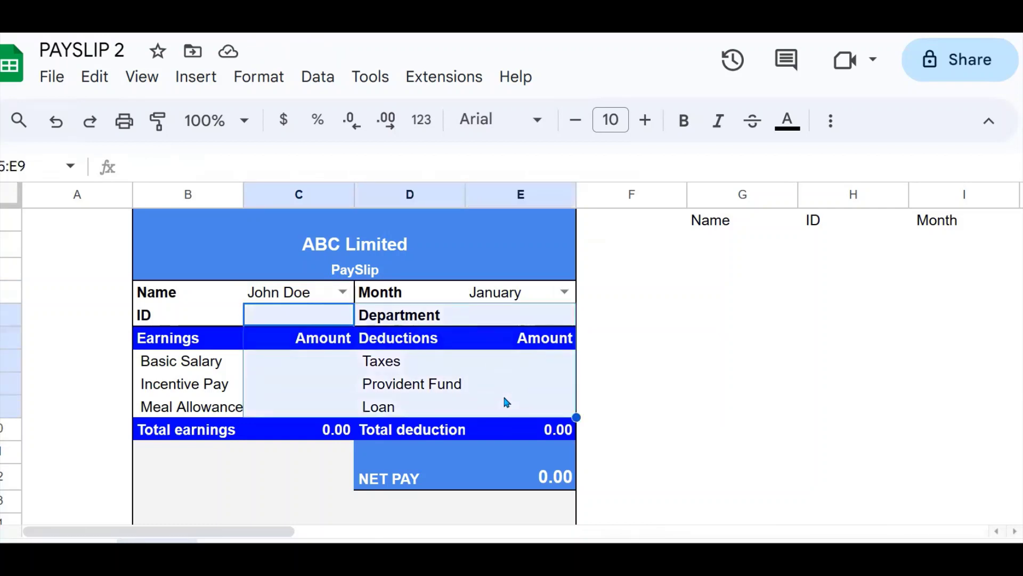
left_click(542, 486)
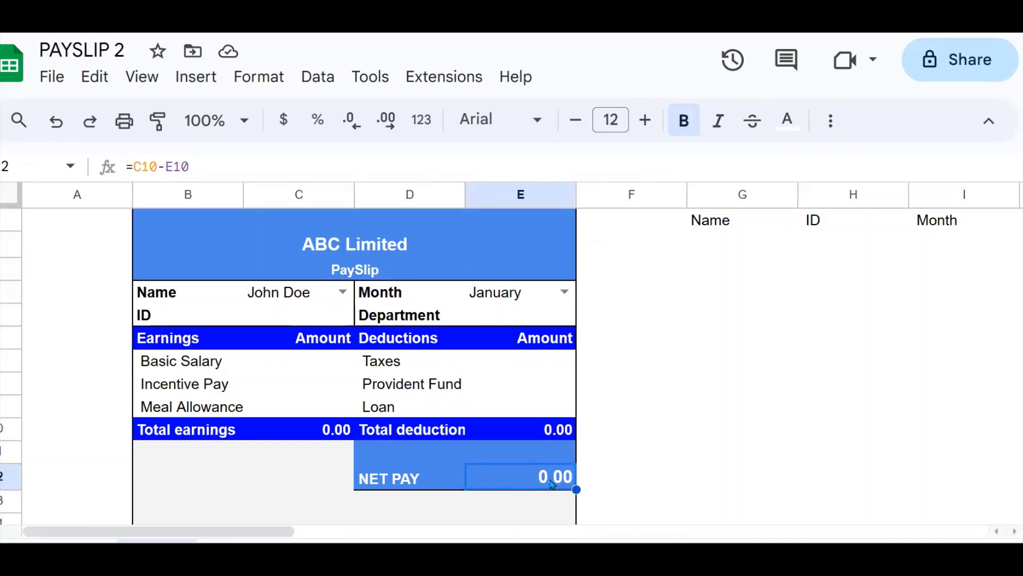
left_click(346, 428)
double_click(342, 434)
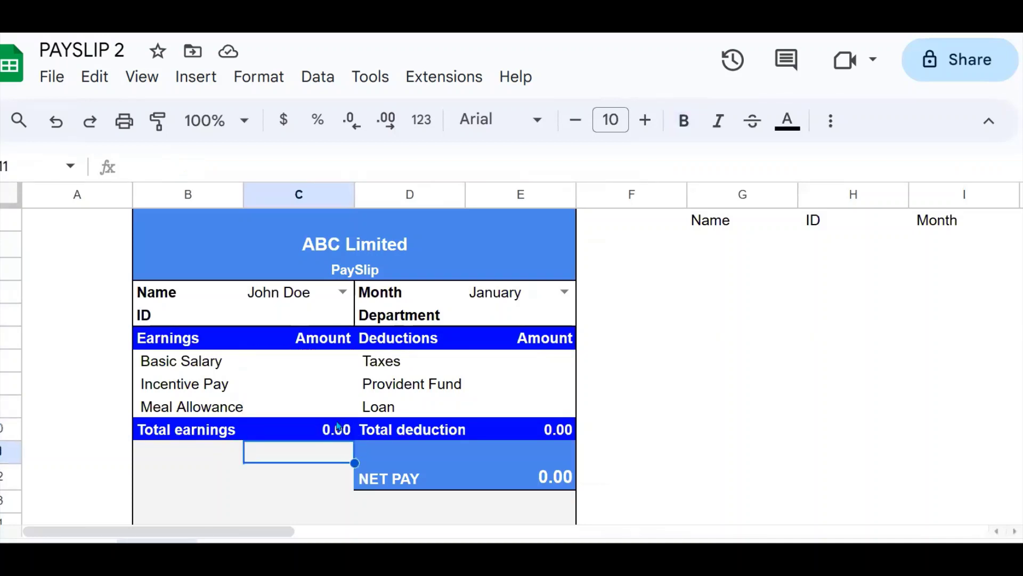
- Enter =sum(E7:E9) in E10 and confirm E12 keeps the =C10-E10 net pay formula
left_click(564, 431)
type("=sum(E7:E9)")
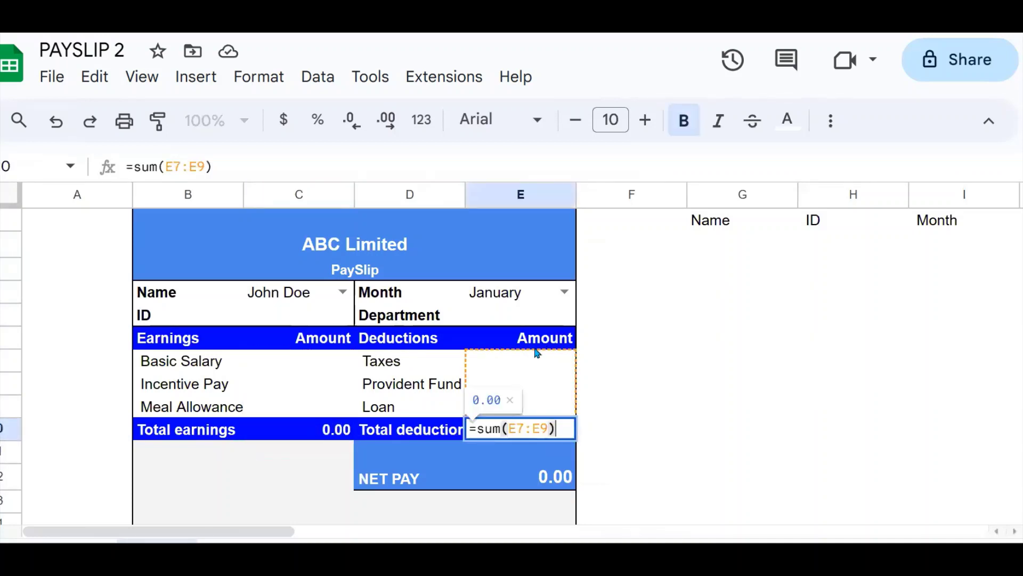
key("Return")
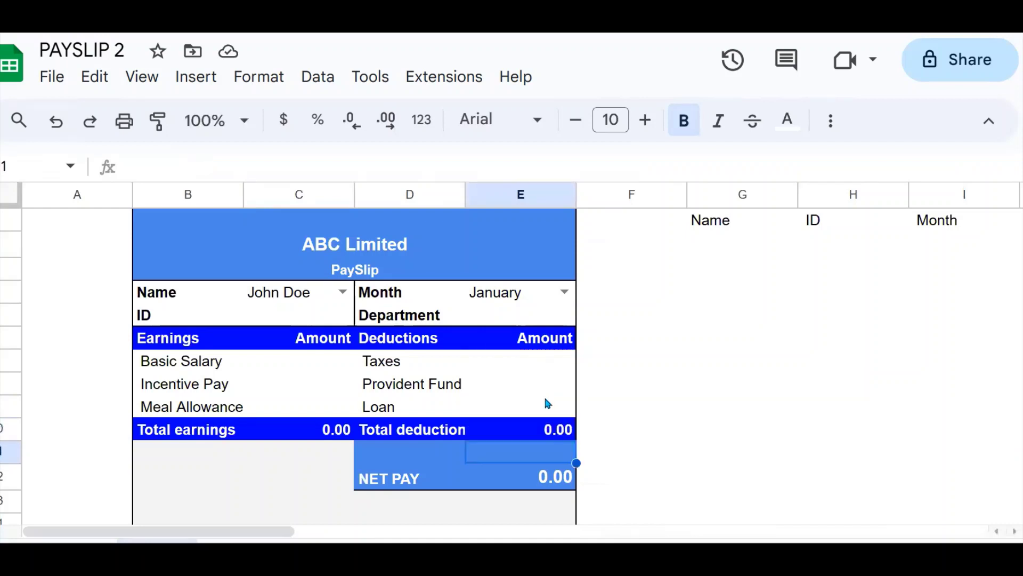
left_click(555, 486)
double_click(555, 487)
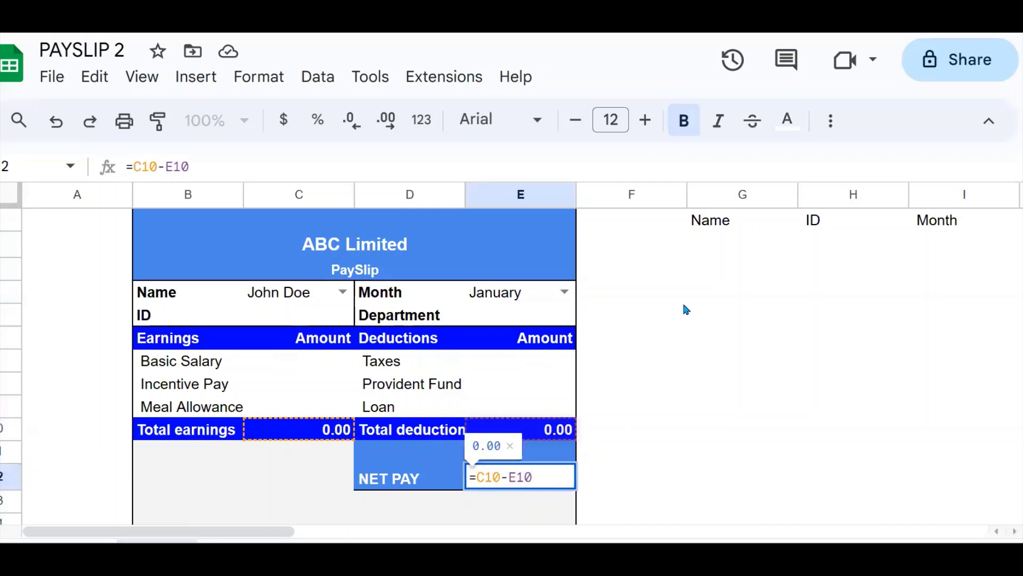
key("Return")
- Check the Month, Name, ID, Department, Basic Salary and Provident Fund cells
left_click(506, 298)
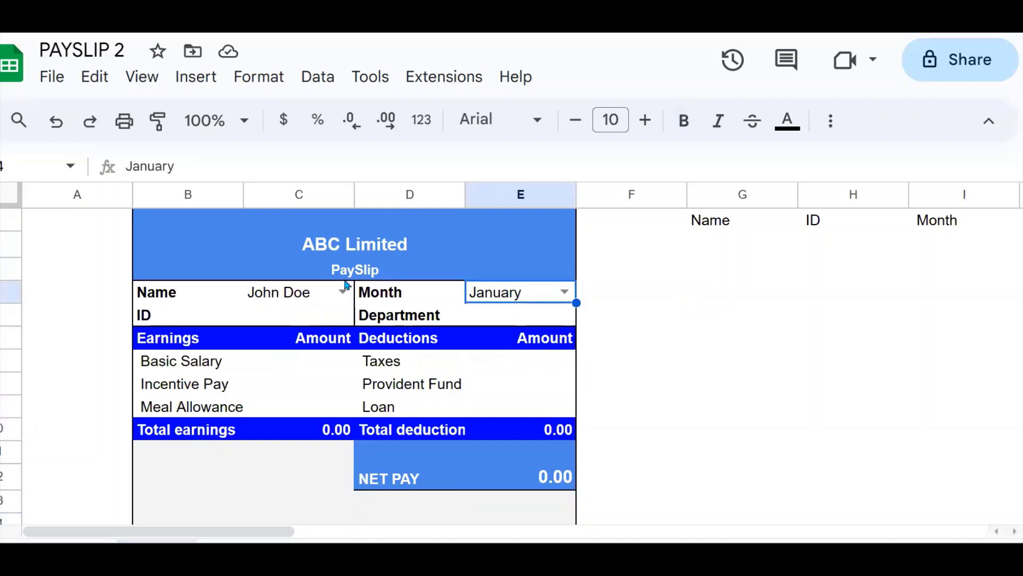
left_click(306, 291)
left_click(331, 310)
left_click(548, 296)
left_click(316, 315)
left_click(497, 324)
left_click(327, 358)
left_click(469, 380)
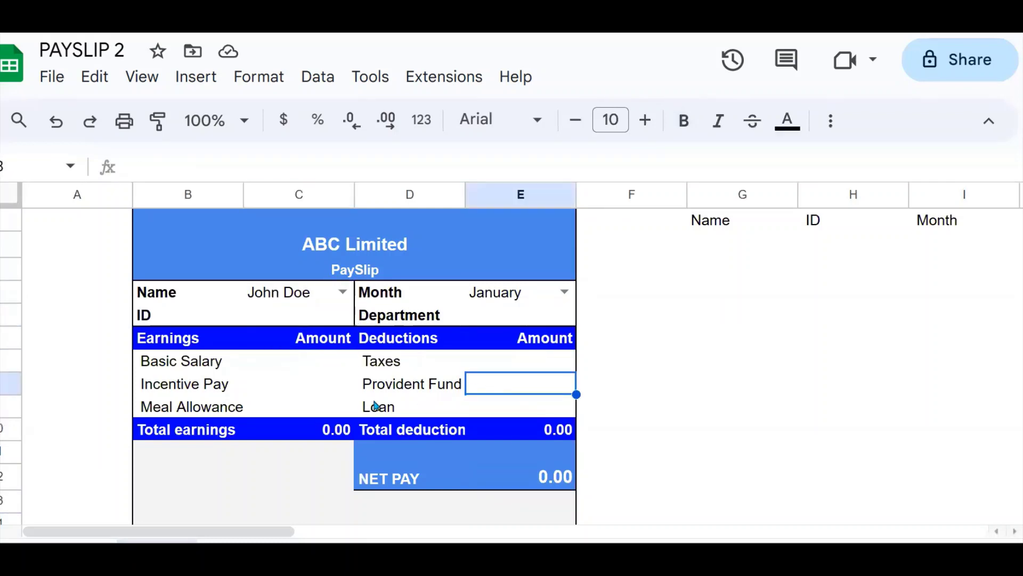
- Enter =FILTER(DATA!A2:J49, in G2, selecting the employee table on the DATA sheet
left_click(741, 240)
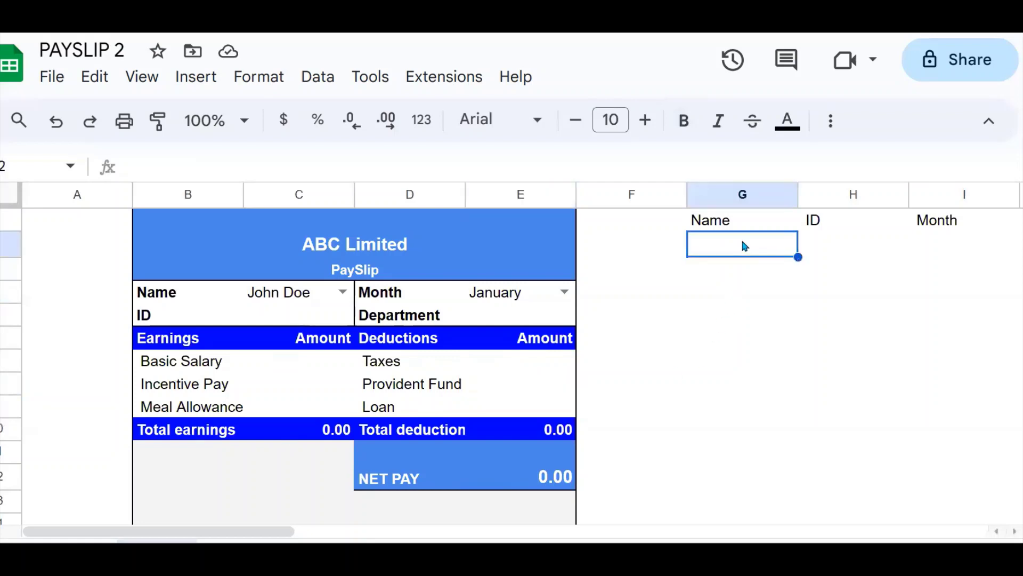
type("=FIL")
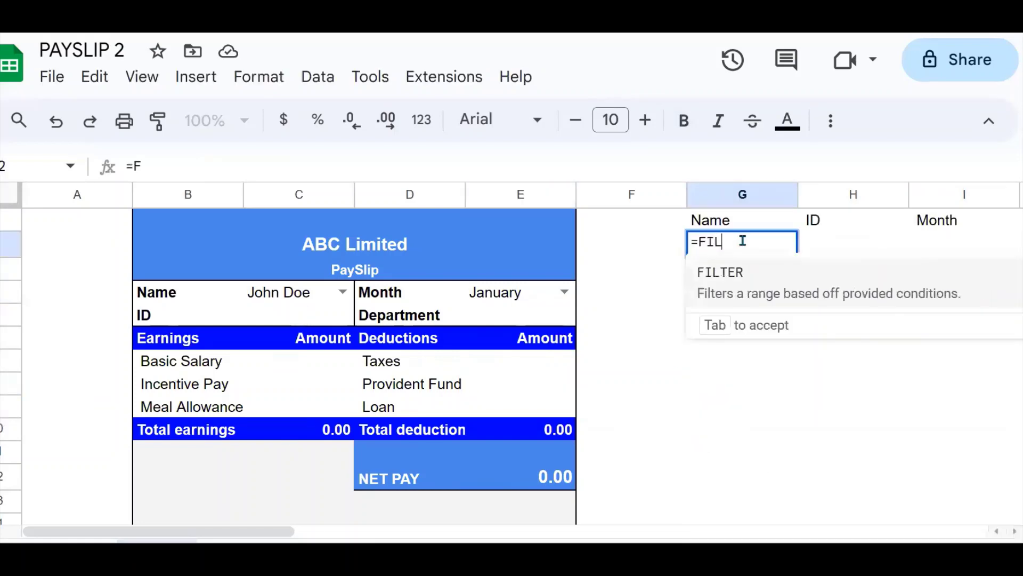
type("TER(")
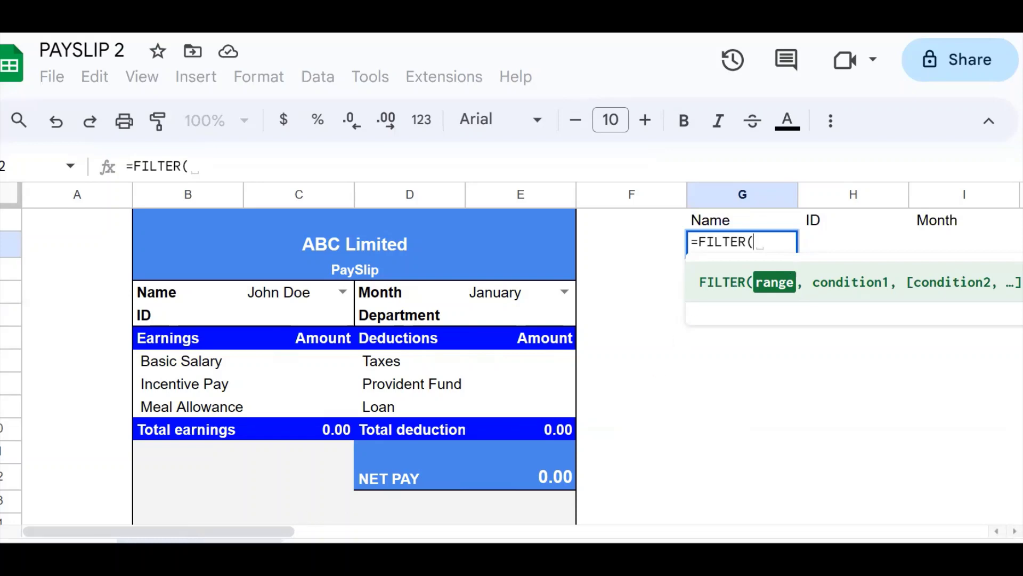
key("ctrl+shift+Page_Down")
left_click_drag(84, 243, 613, 380)
left_click_drag(793, 471, 631, 315)
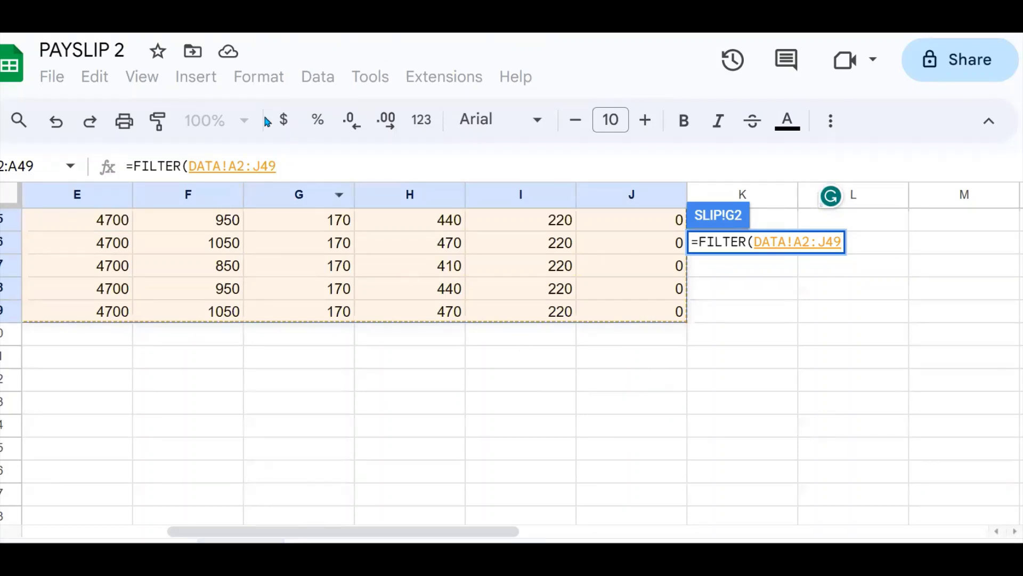
left_click(286, 169)
type(",")
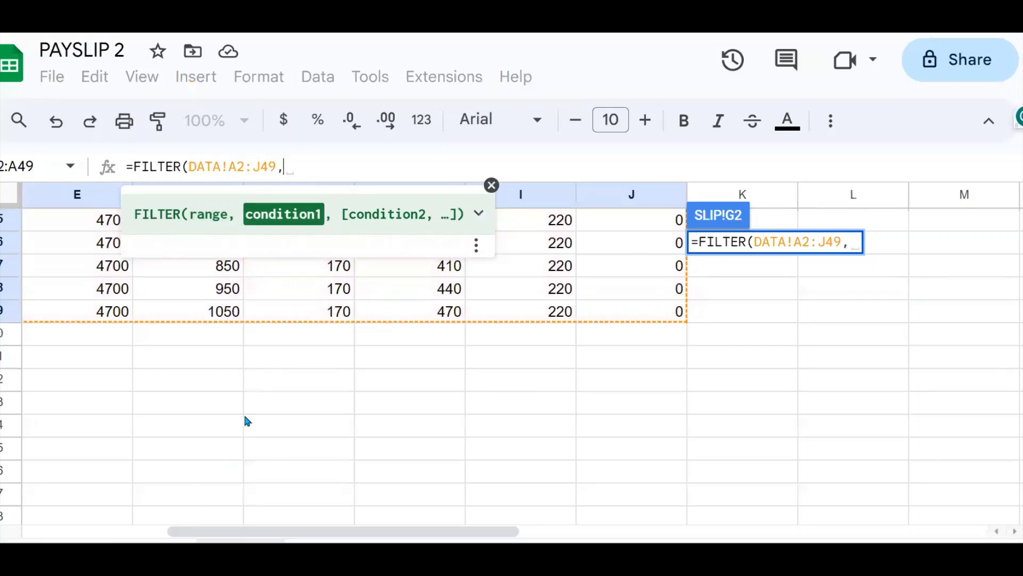
key("ctrl+shift+Page_Up")
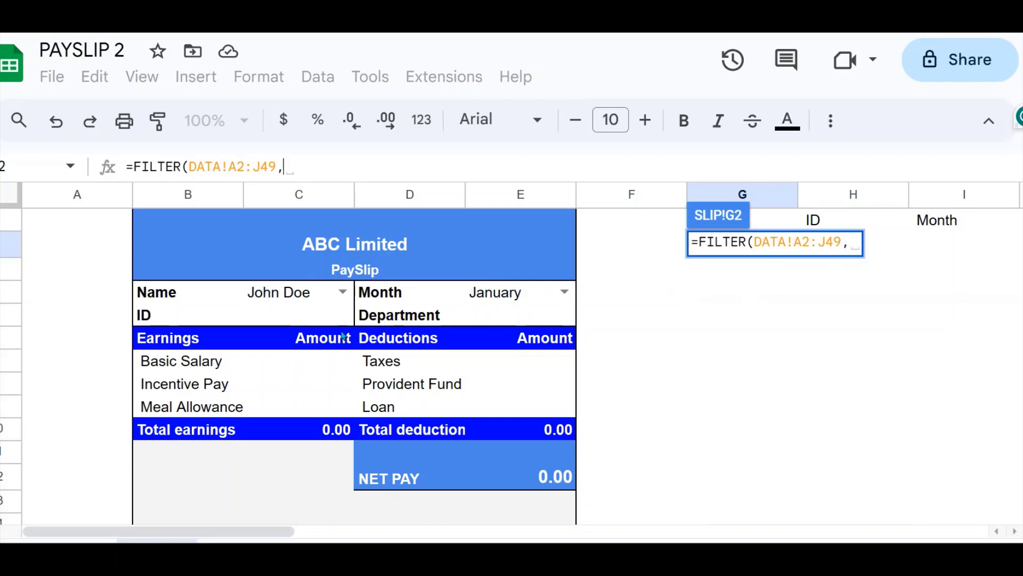
- Add the name condition (DATA!A2:A49=C4)*( to the G2 FILTER formula
left_click(239, 541)
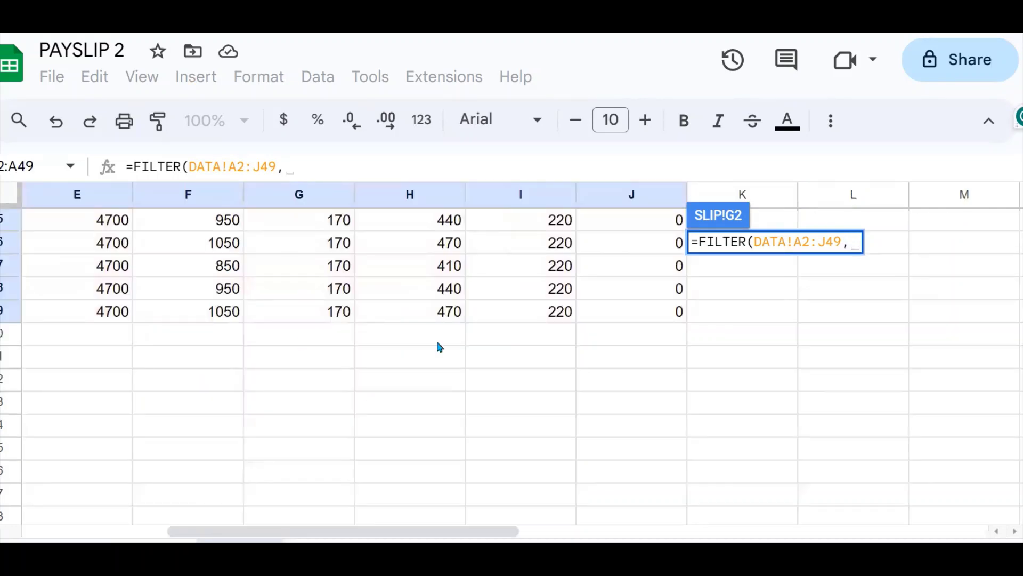
scroll(336, 516, "left", 5)
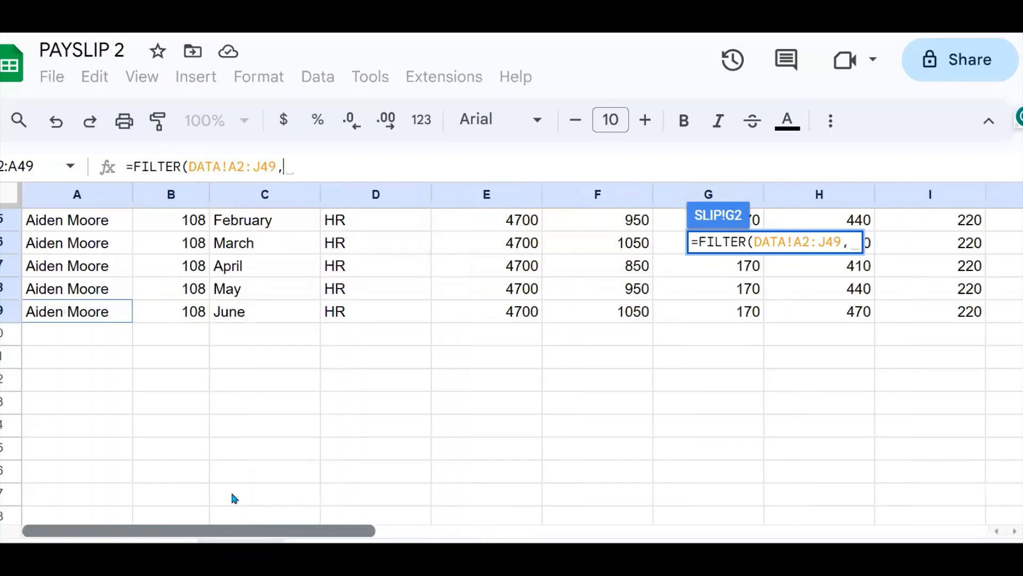
left_click(107, 319)
left_click_drag(107, 319, 109, 246)
left_click(386, 164)
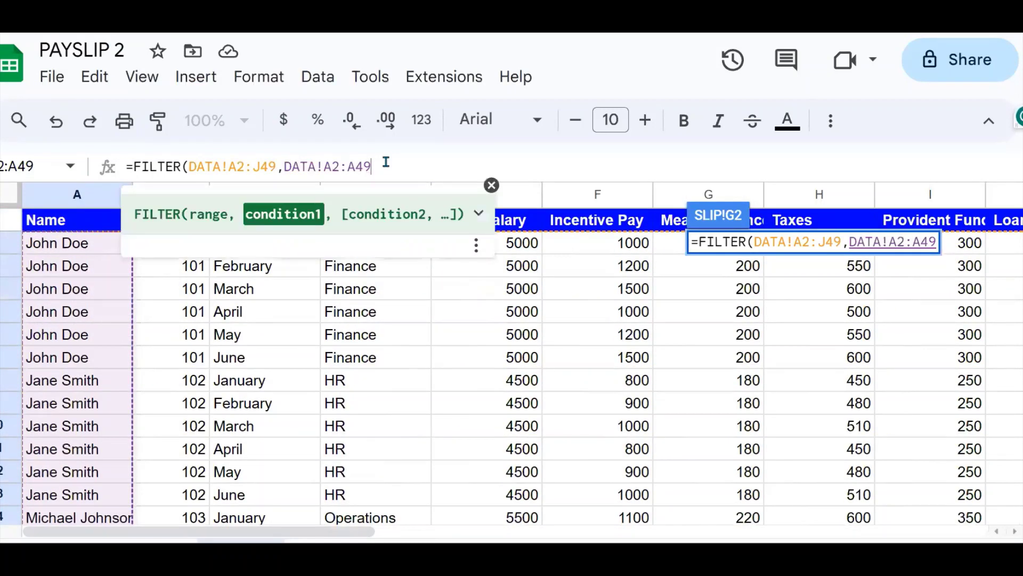
type("=")
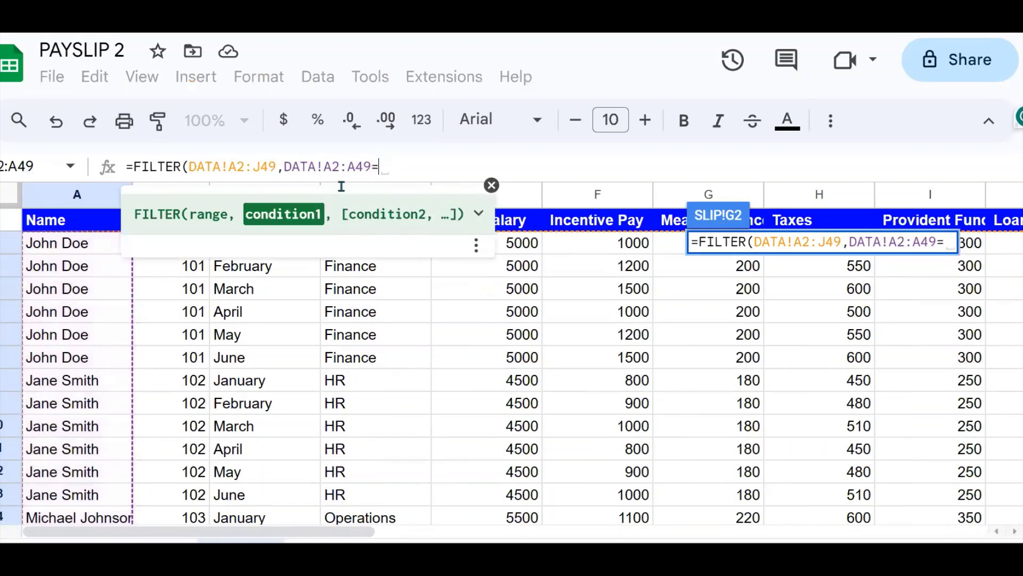
left_click(157, 540)
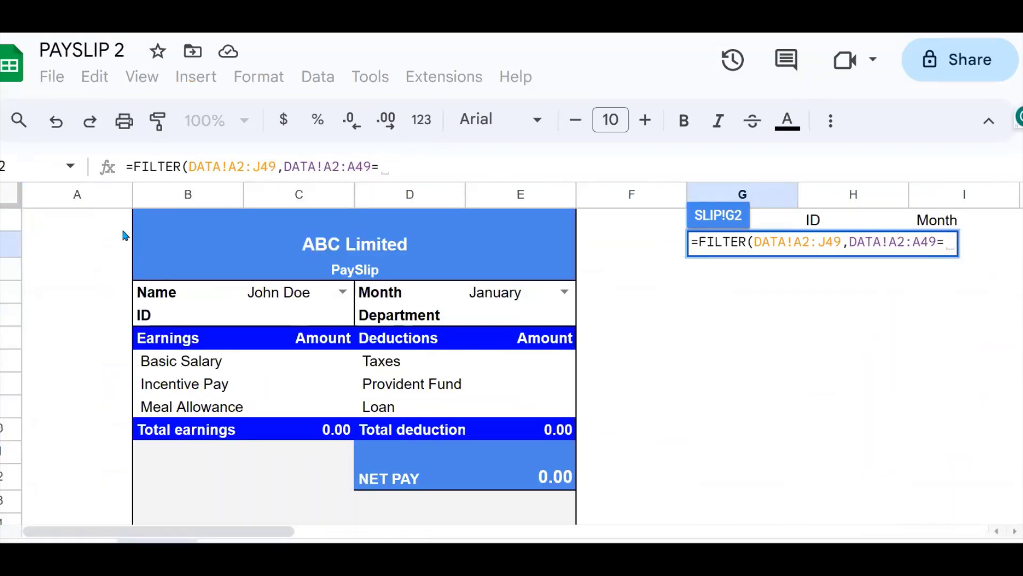
left_click(293, 296)
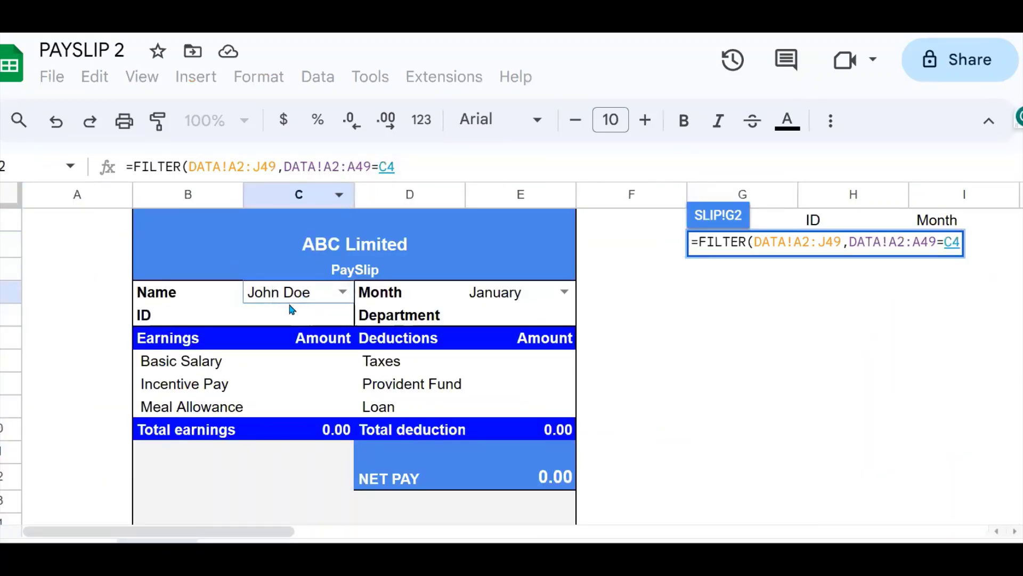
left_click(283, 167)
type("(")
left_click(408, 169)
type(")")
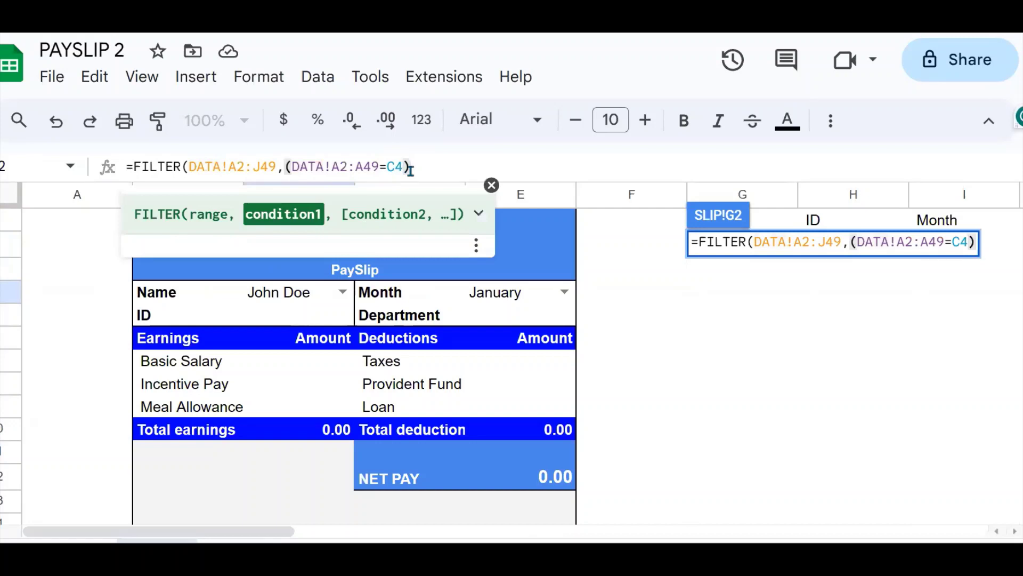
type("*")
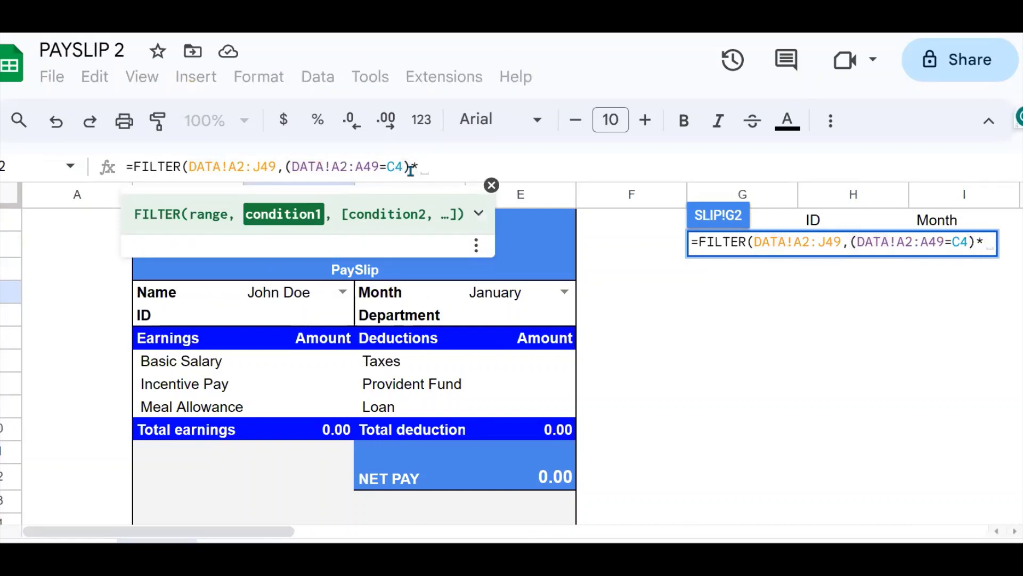
type("(")
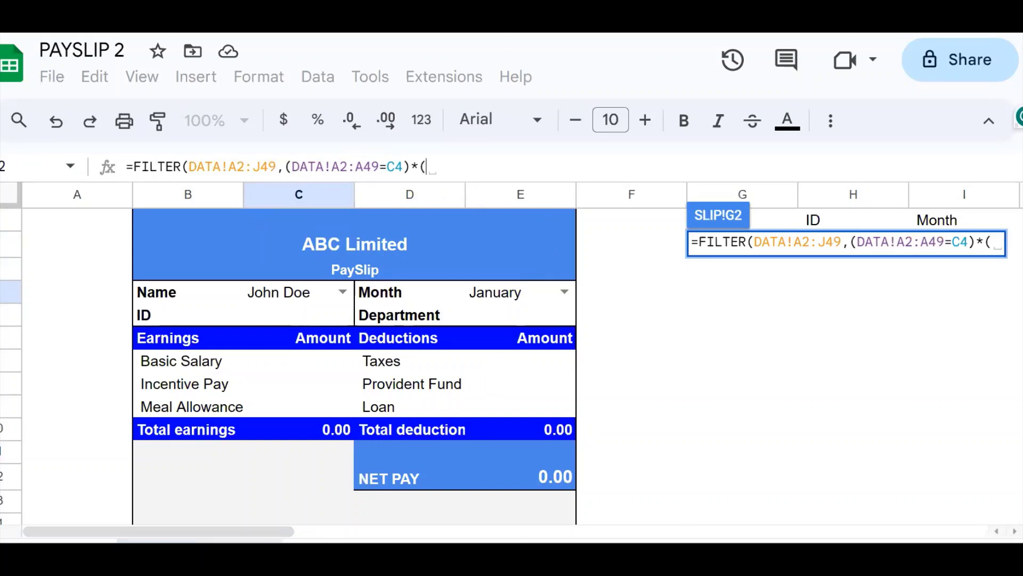
- Add the month condition DATA!C2:C49=E4, close the brackets and commit the formula
key("ctrl+shift+Page_Down")
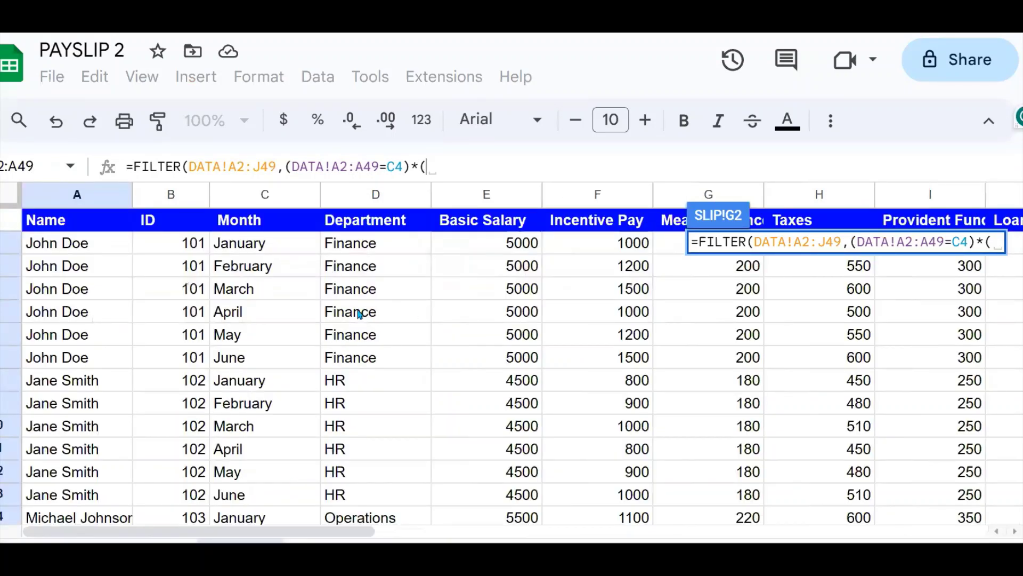
left_click_drag(289, 239, 276, 473)
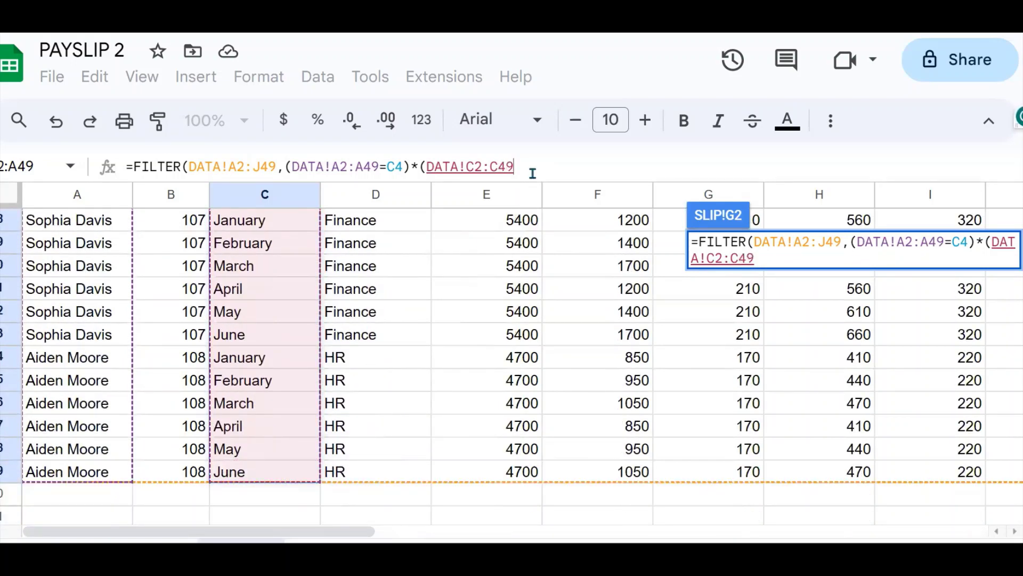
type("=")
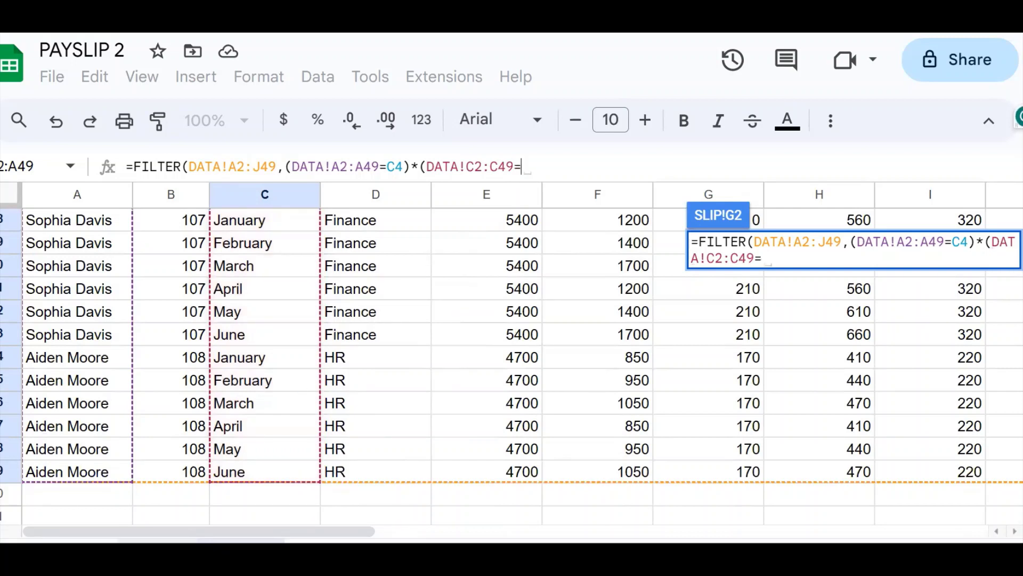
left_click(248, 538)
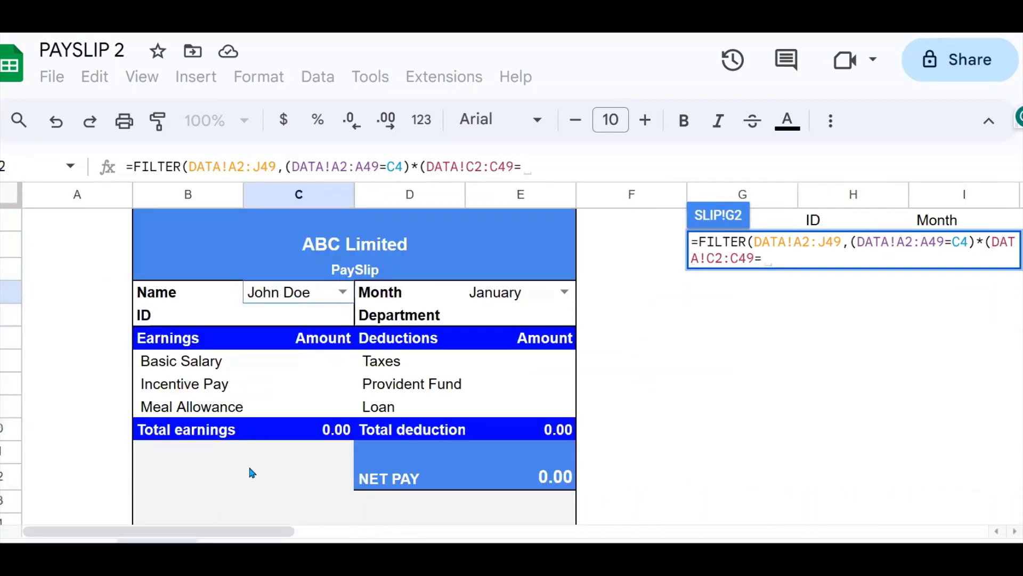
left_click(522, 291)
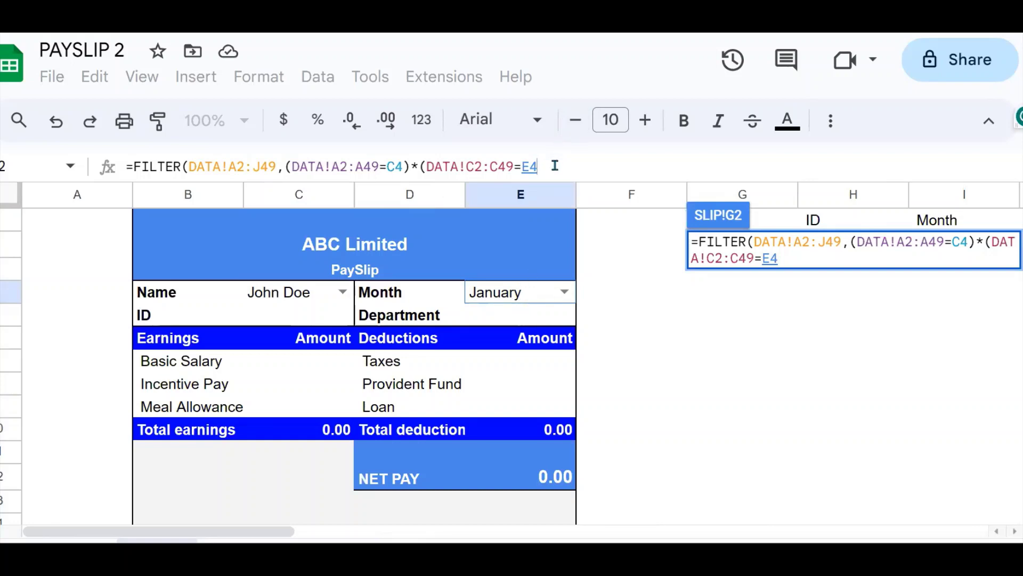
type(")")
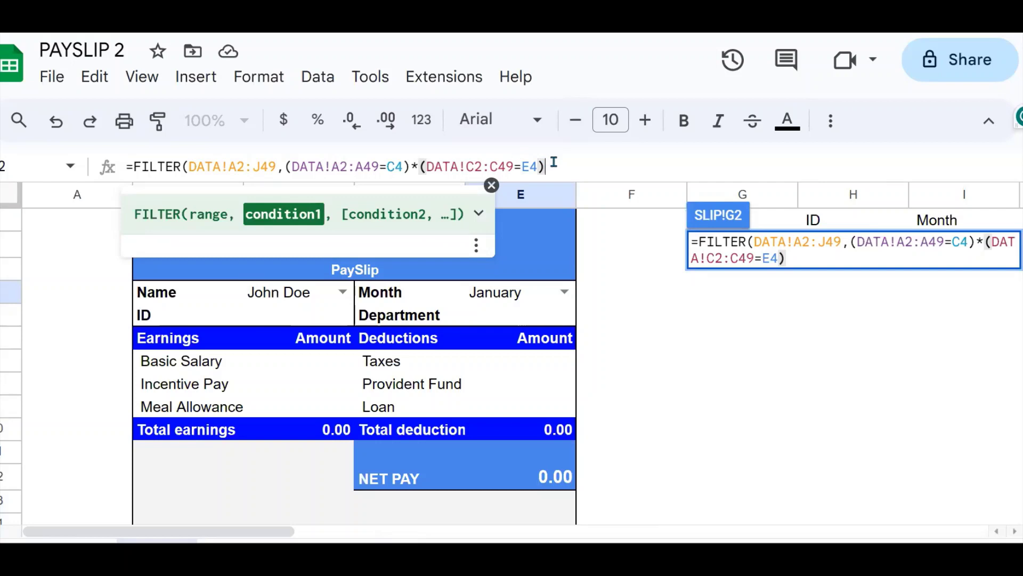
type(")")
key("Return")
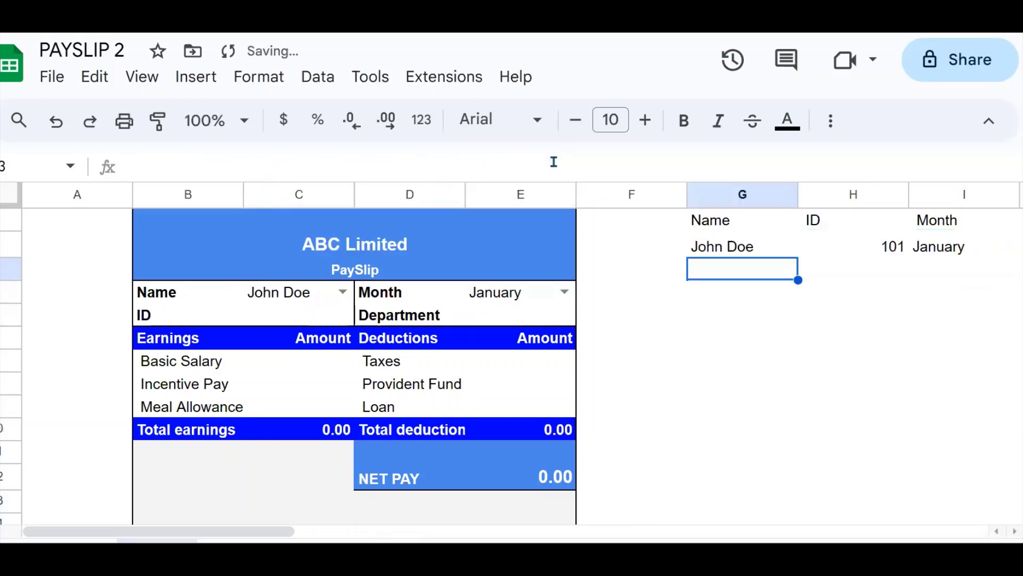
- Step through the FILTER's returned row starting at G2 to check its values
left_click(758, 248)
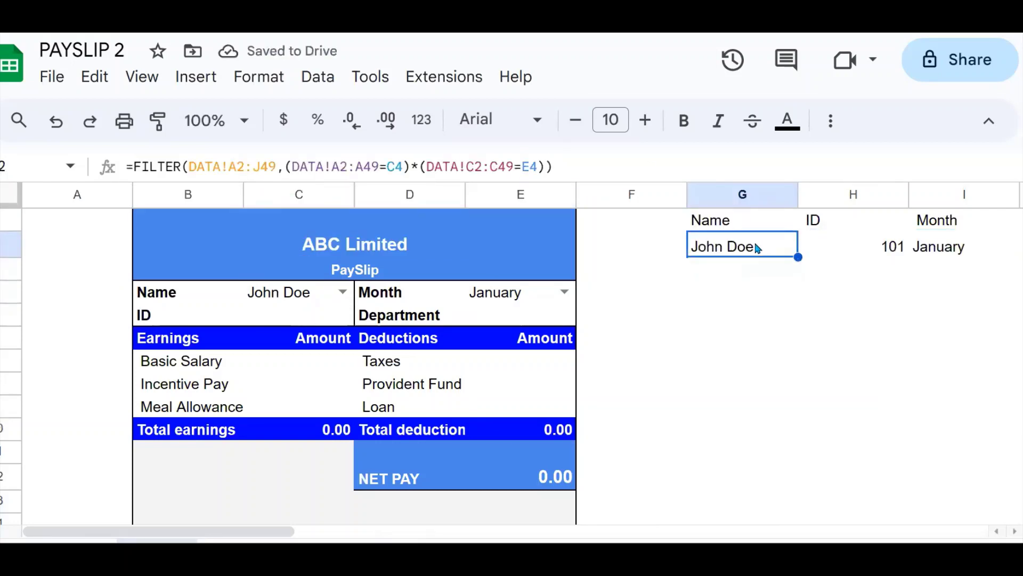
key("Right")
key("Right")
key("Right")
key("Right")
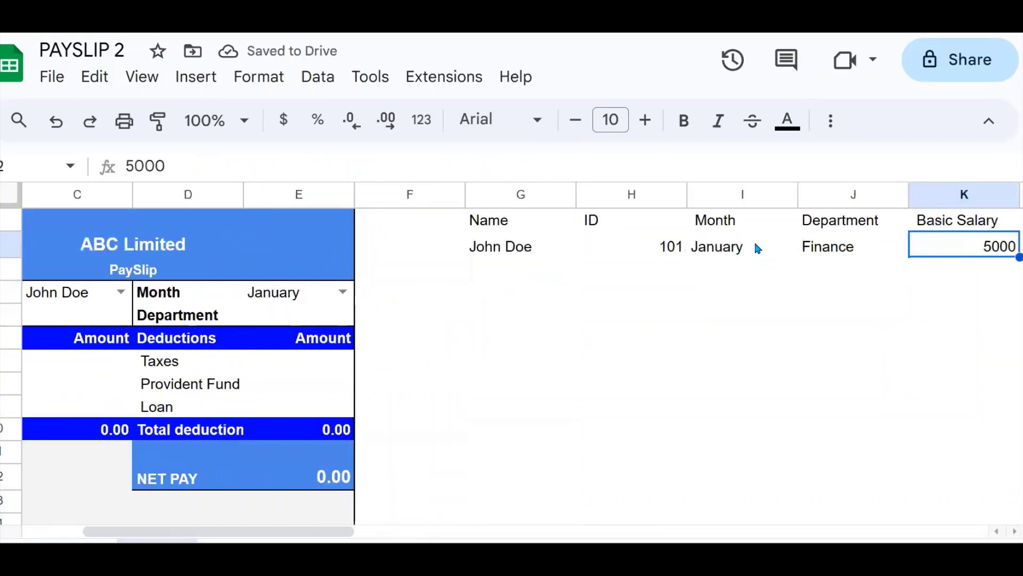
key("Left")
key("Left")
key("Left")
key("Left")
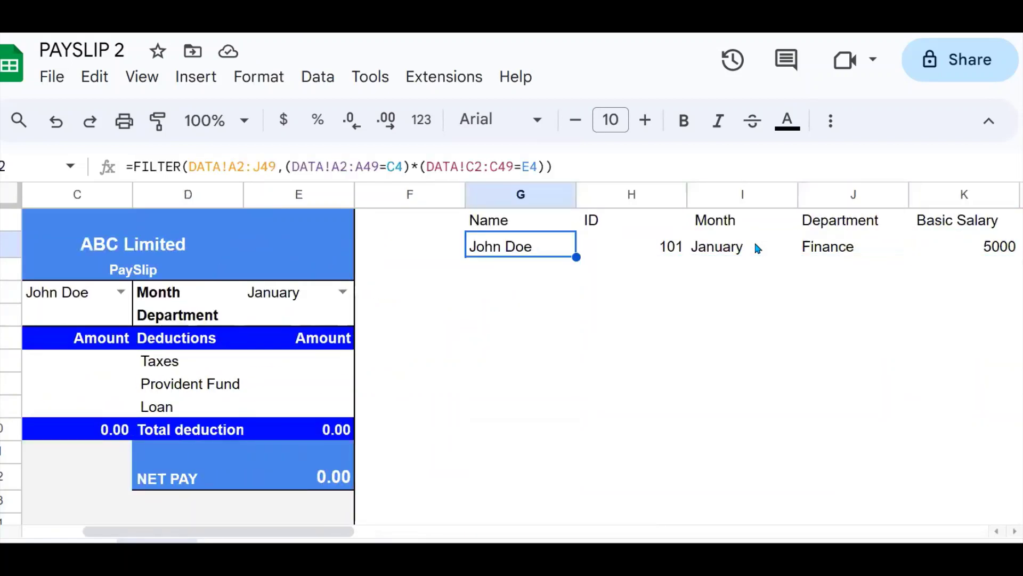
key("Right")
key("Right")
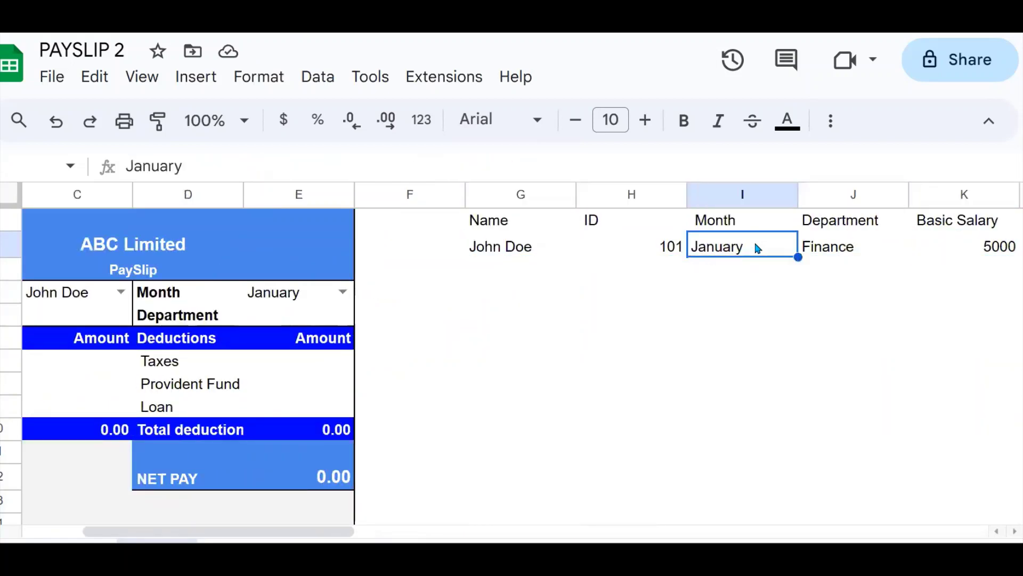
key("Right")
key("Right")
key("Right")
key("Right")
key("Right")
key("Right")
key("Right")
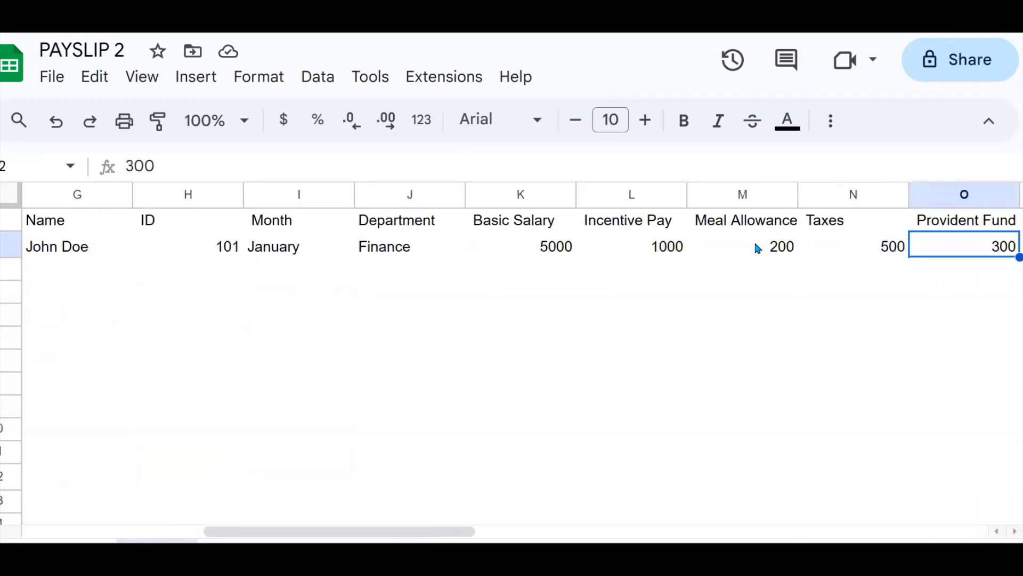
key("Right")
key("Left")
key("Left")
key("Left")
key("Left")
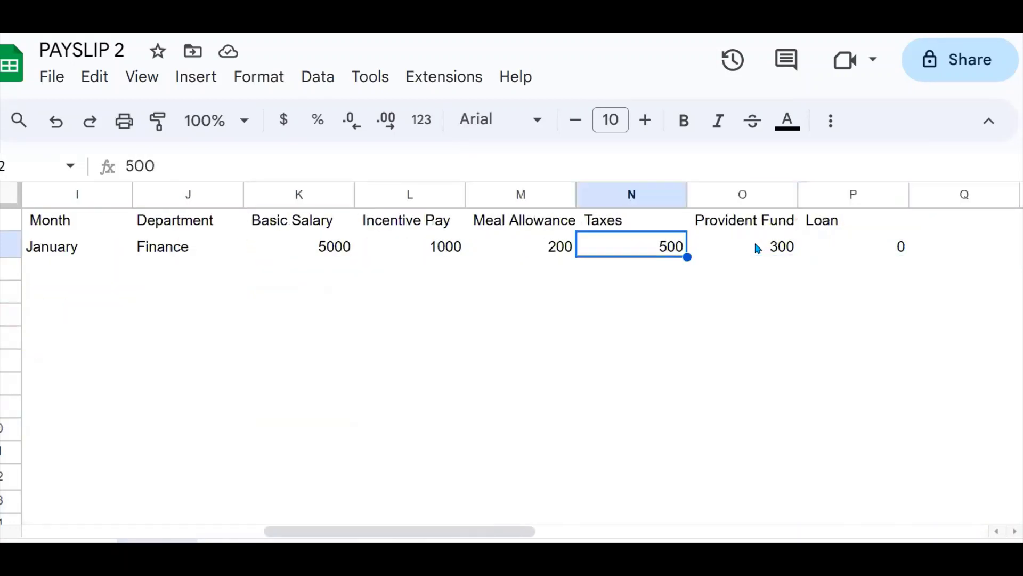
key("Left")
key("Left")
key("Left")
key("Left")
key("Left")
key("Left")
key("Left")
key("Left")
key("Left")
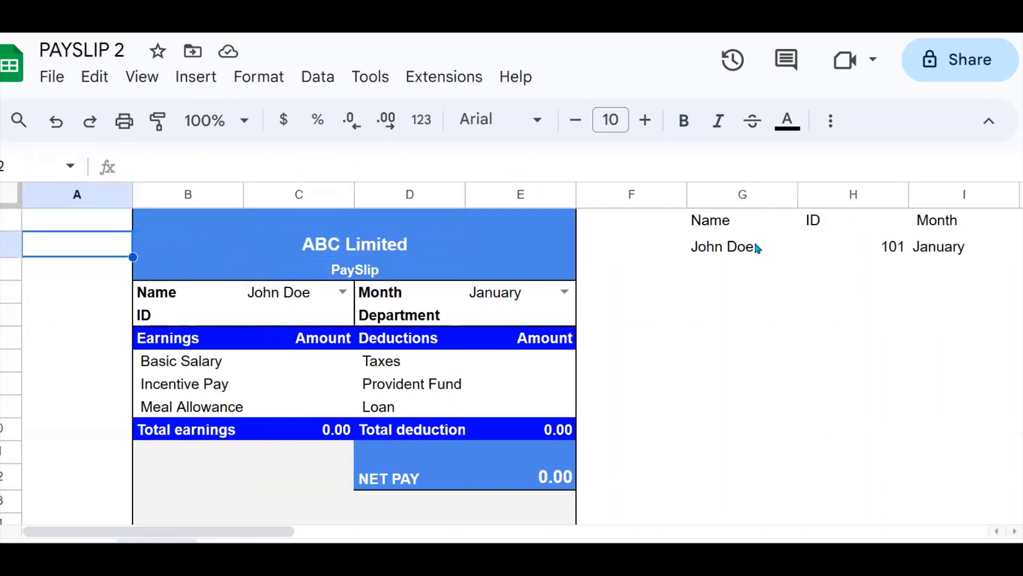
- Set the ID cell C5 to =H2 so it shows 101
left_click(337, 297)
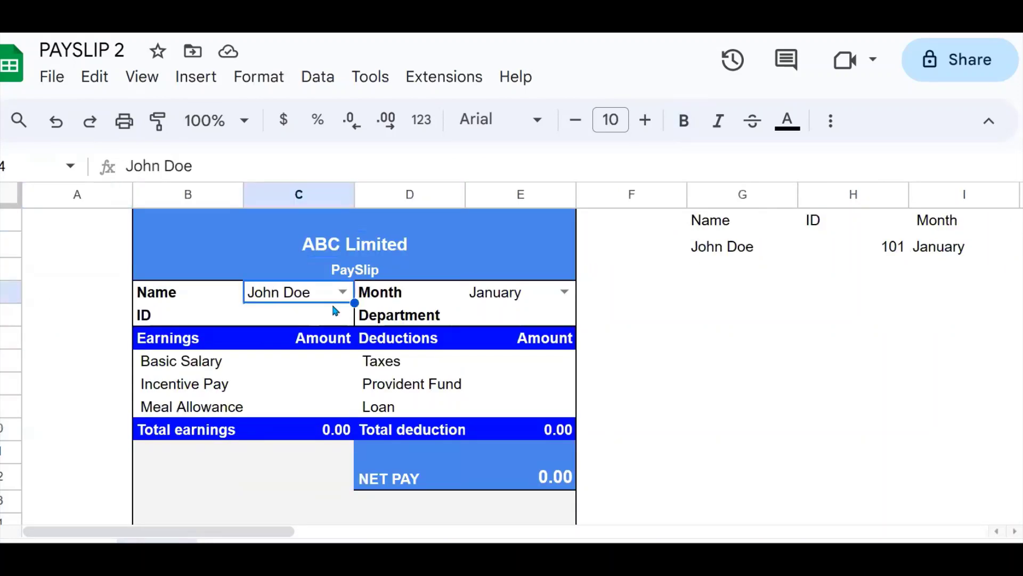
left_click(326, 314)
type("=")
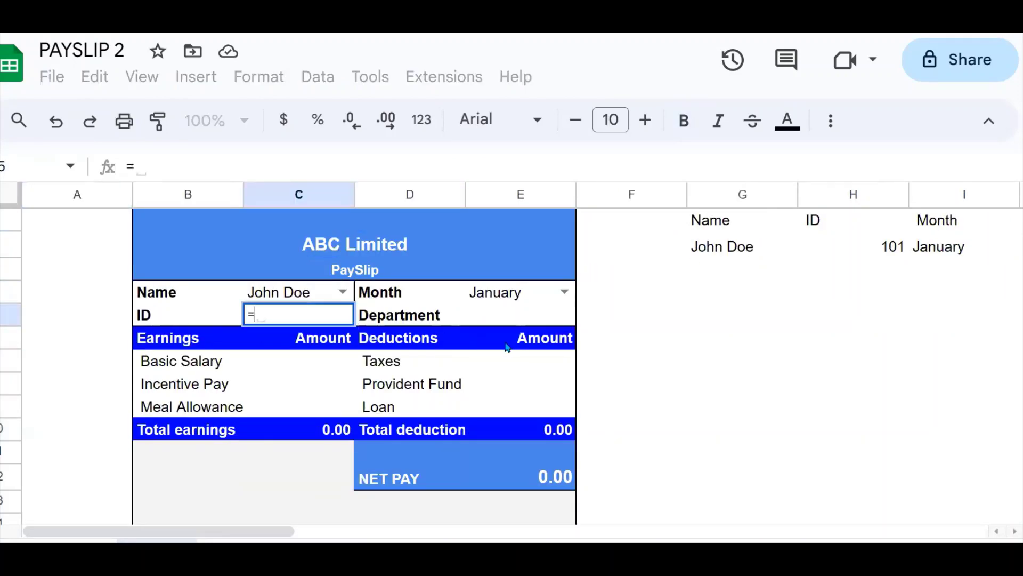
left_click(883, 256)
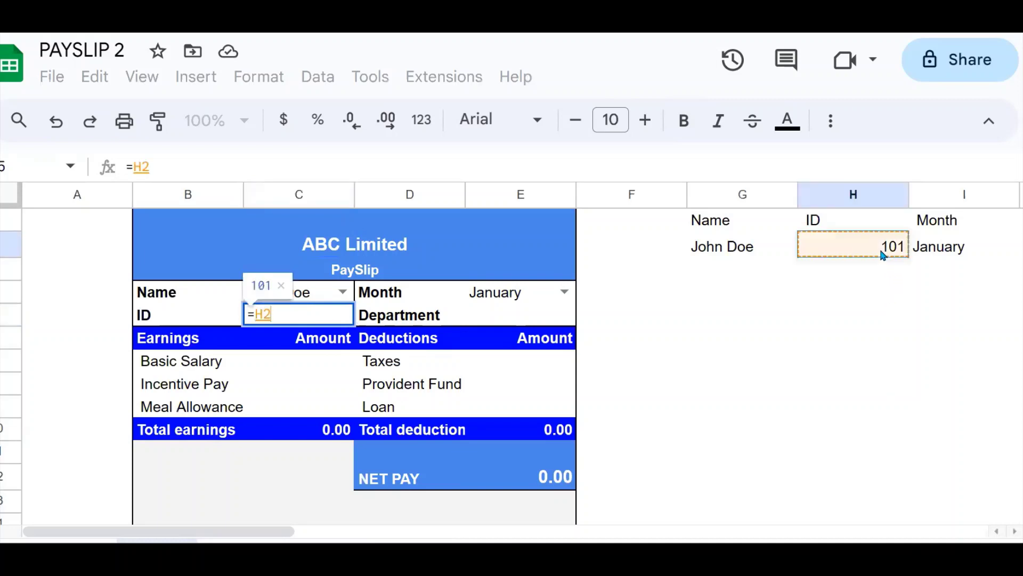
key("Return")
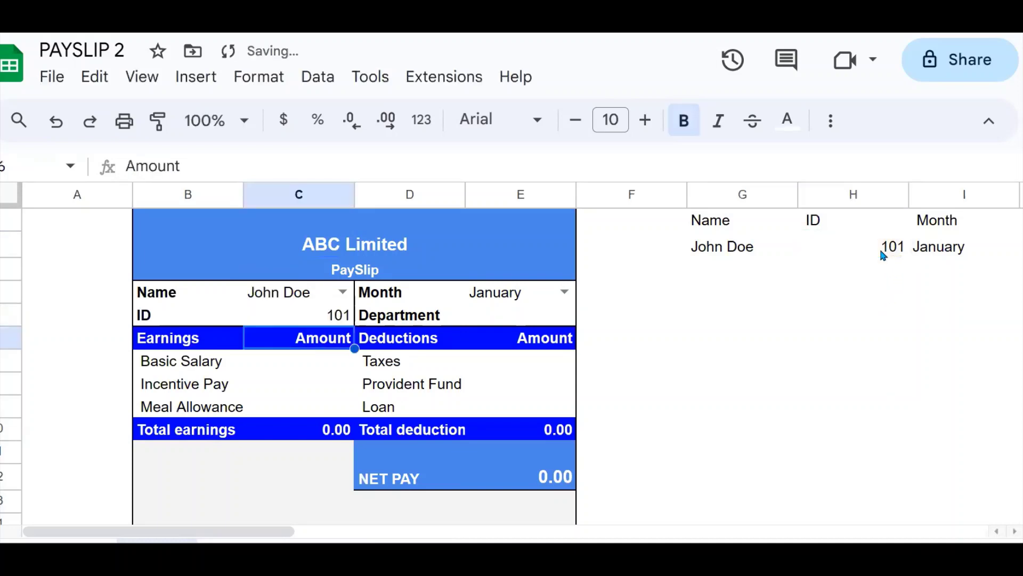
- Set the Department cell E5 to =J2 so it shows Finance
left_click(544, 315)
type("=")
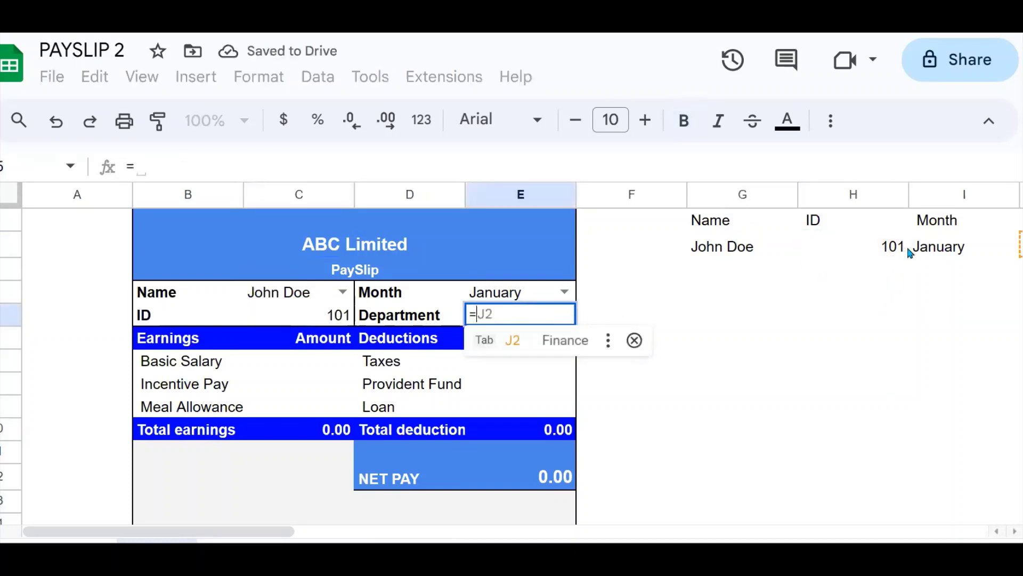
left_click(853, 247)
key("Right")
key("Right")
key("Return")
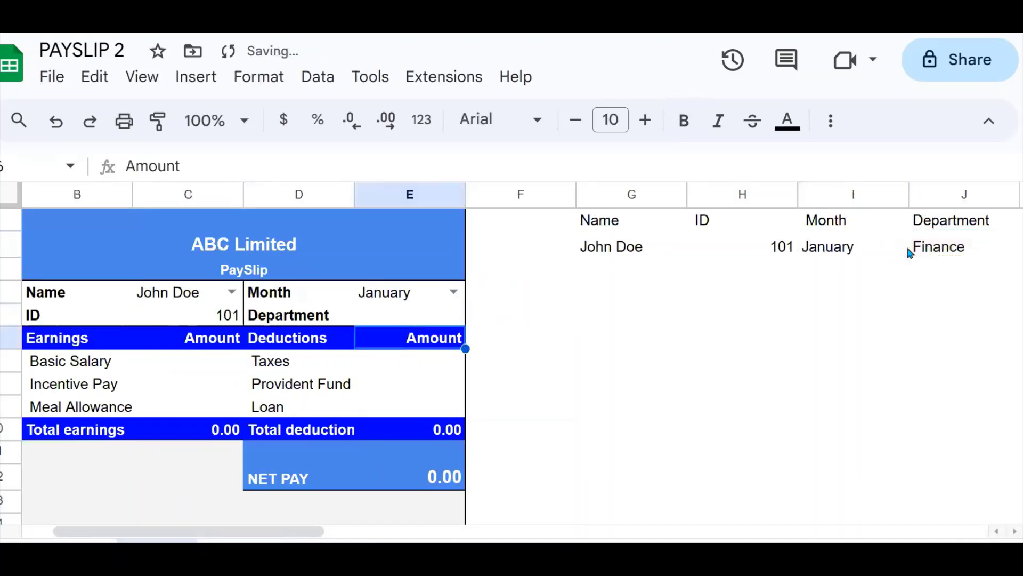
left_click(218, 367)
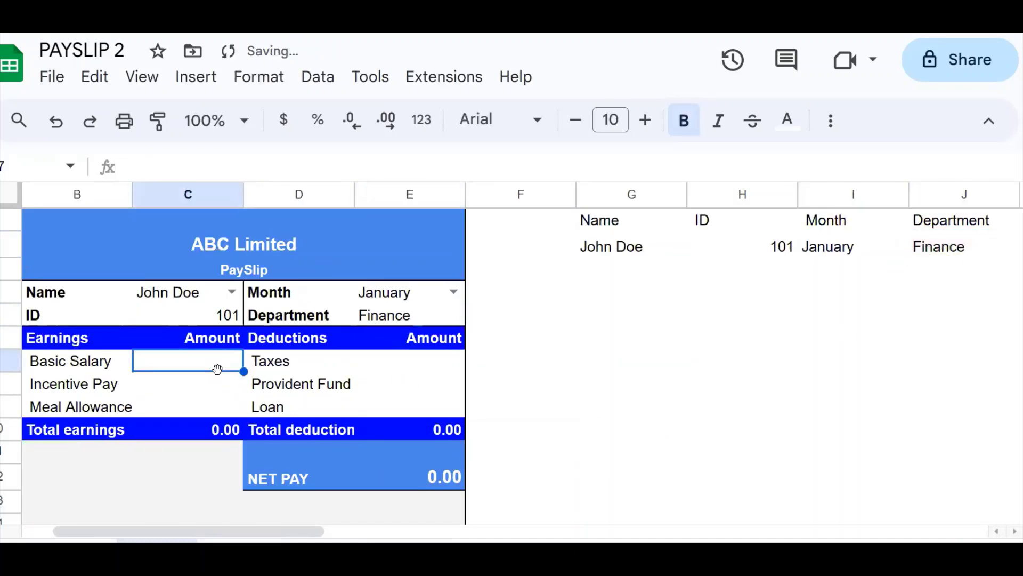
- Link Basic Salary, Incentive Pay and Meal Allowance to K2, L2 and M2 (5000, 1000, 200)
type("=")
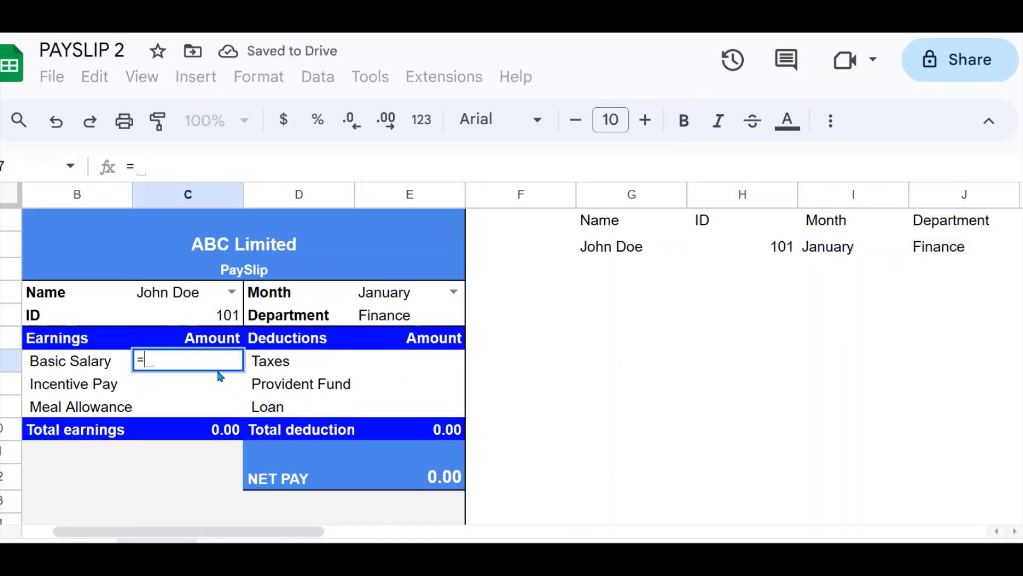
left_click(853, 252)
key("Right")
key("Right")
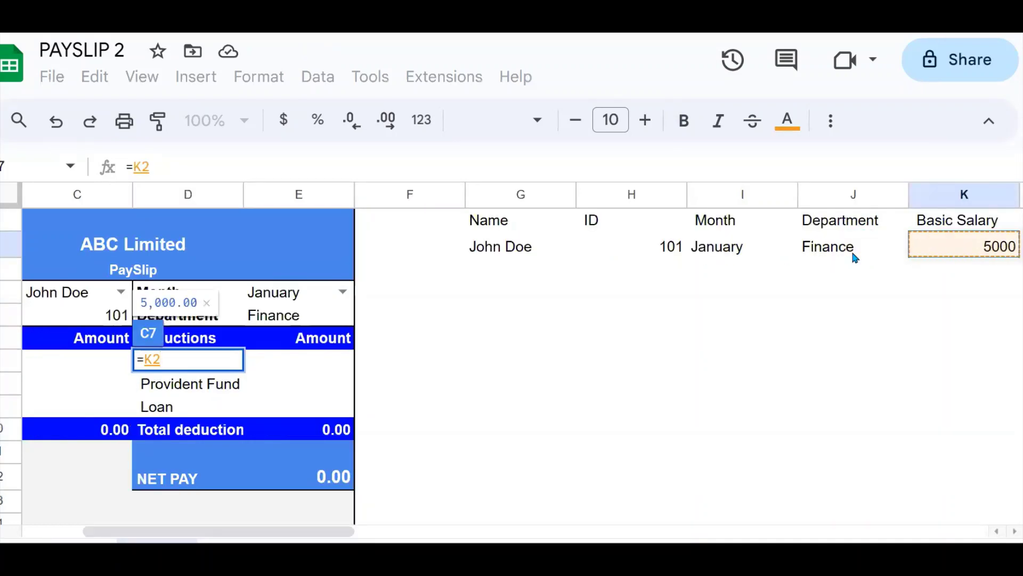
key("Return")
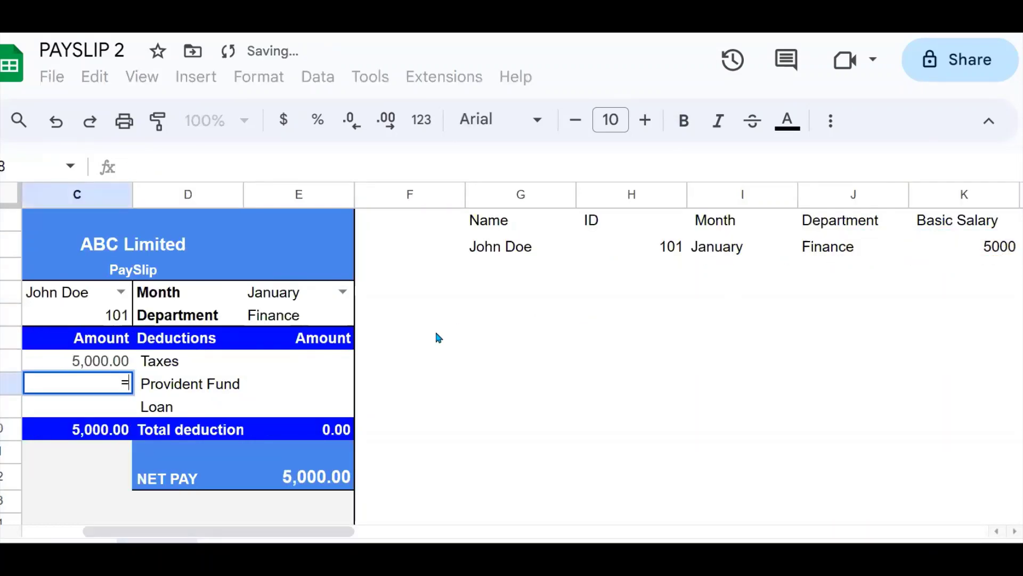
type("=")
left_click(972, 246)
key("Right")
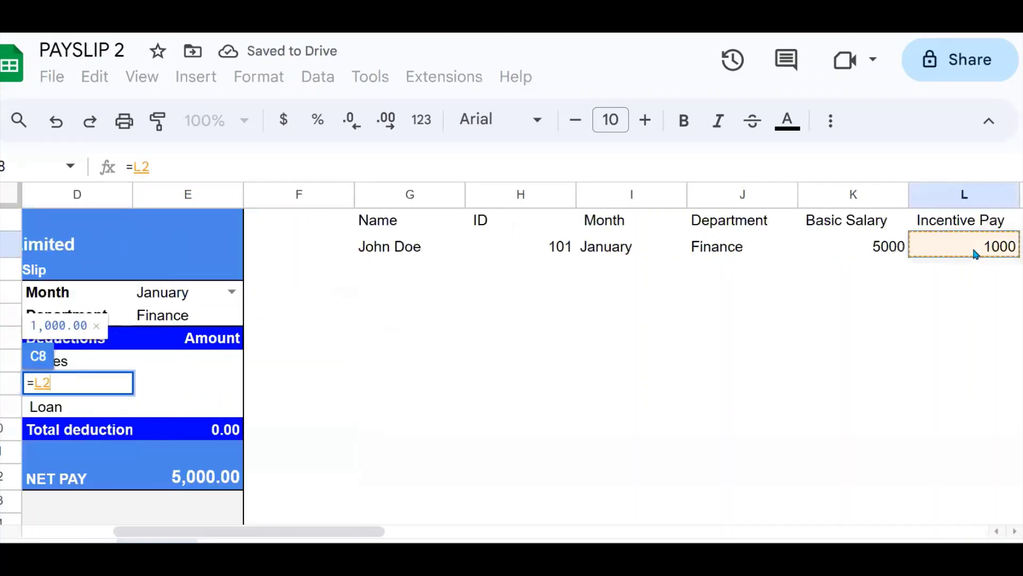
key("Return")
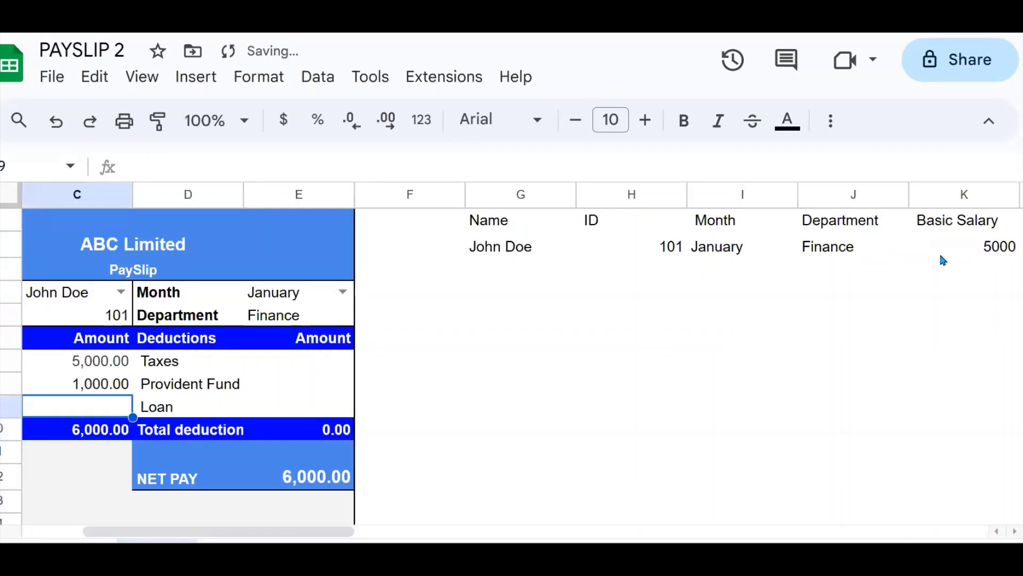
type("=")
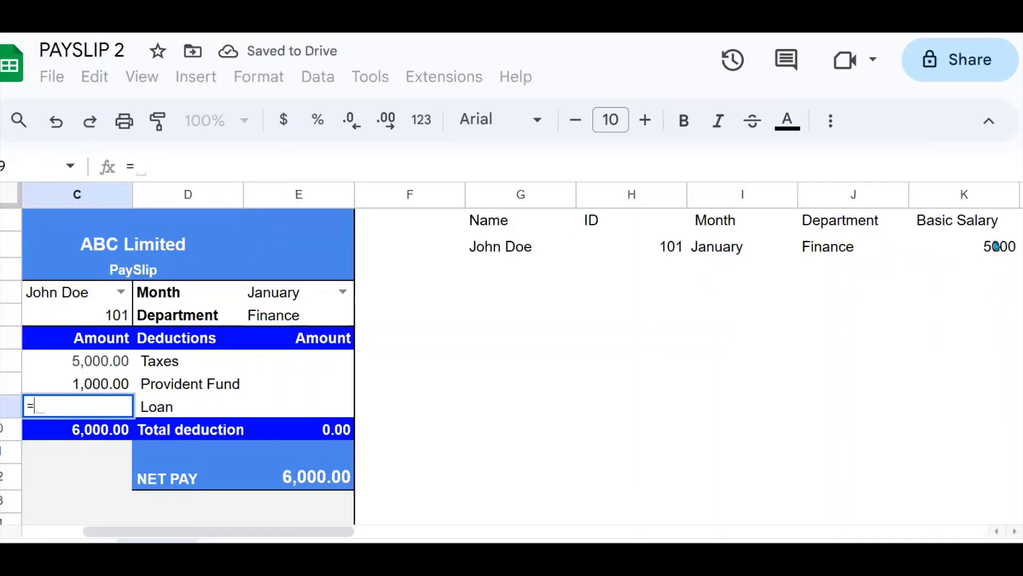
left_click(996, 246)
key("Right")
key("Right")
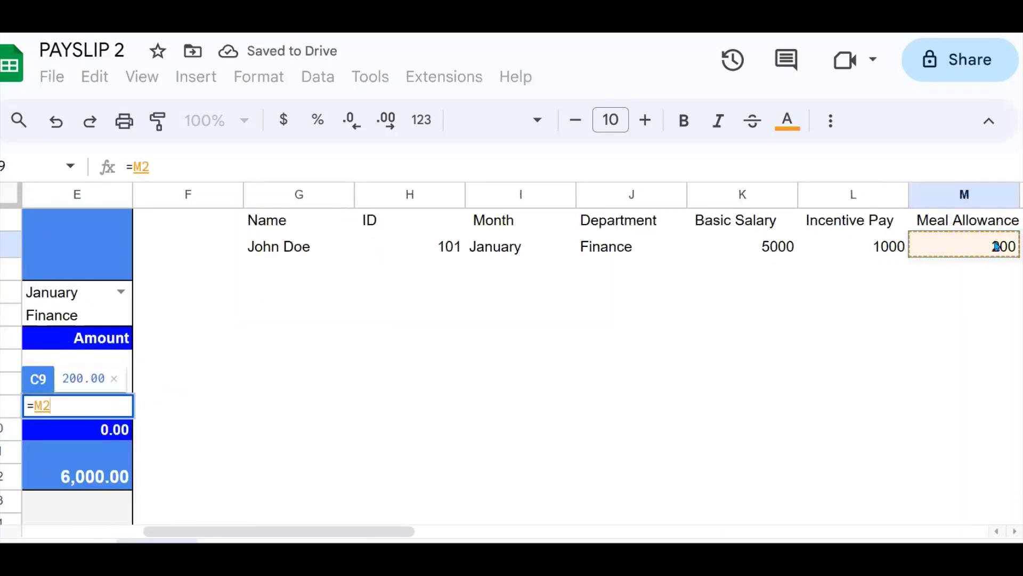
key("Return")
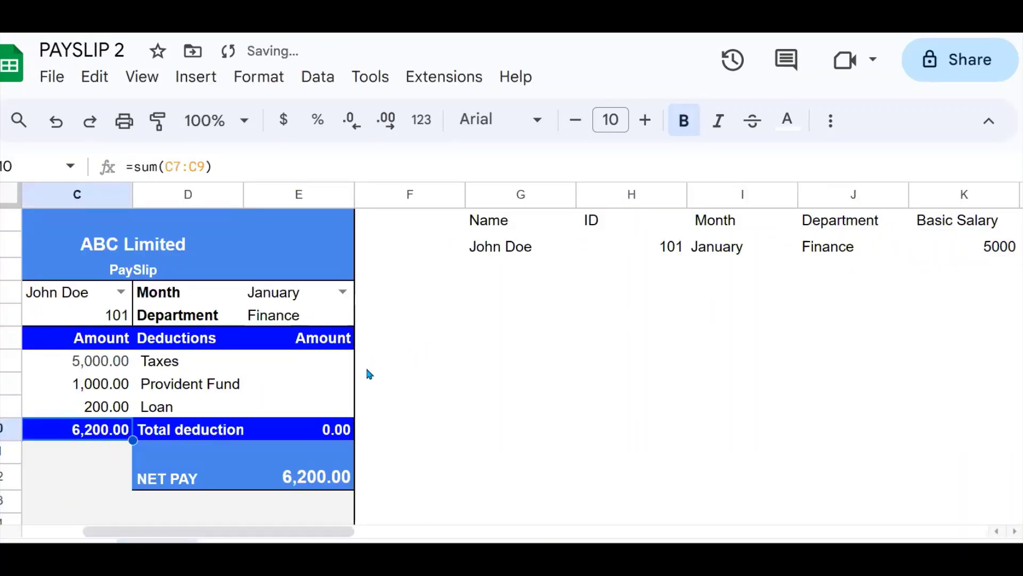
- Link the Taxes amount to N2 so it shows 500
left_click(371, 371)
left_click(302, 366)
type("=")
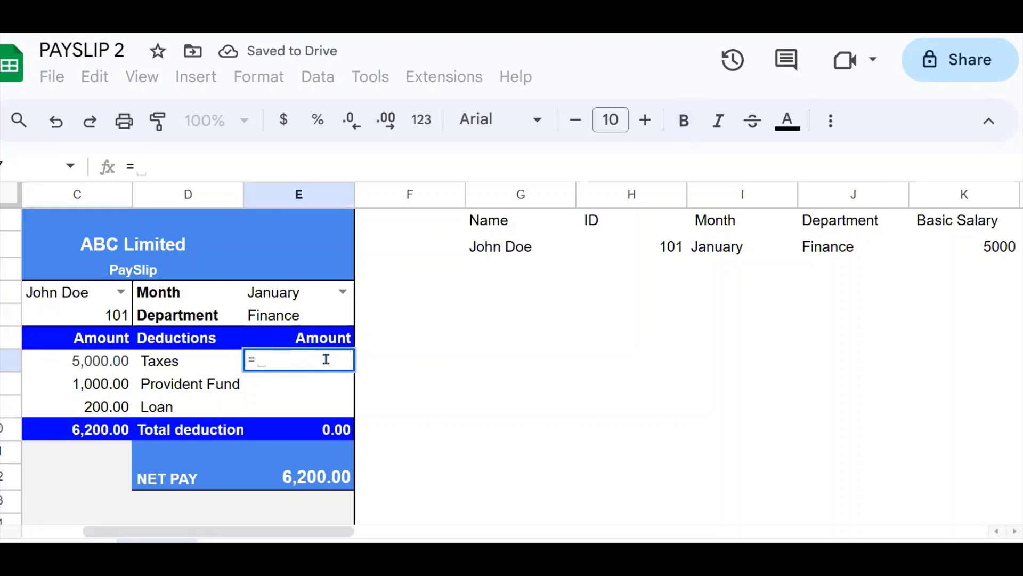
left_click(738, 246)
key("Right")
key("Right")
key("Right")
key("Right")
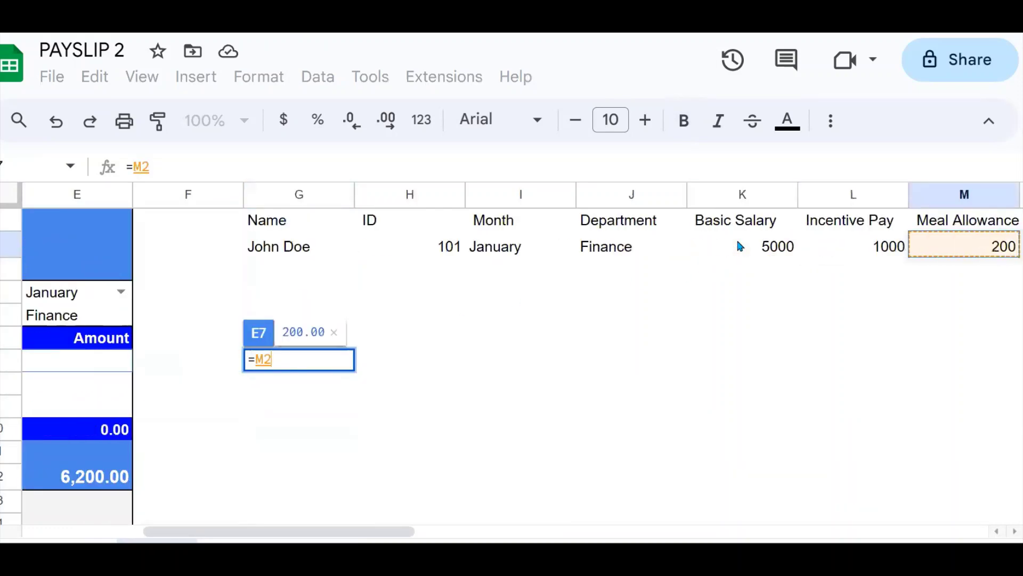
key("Right")
key("Return")
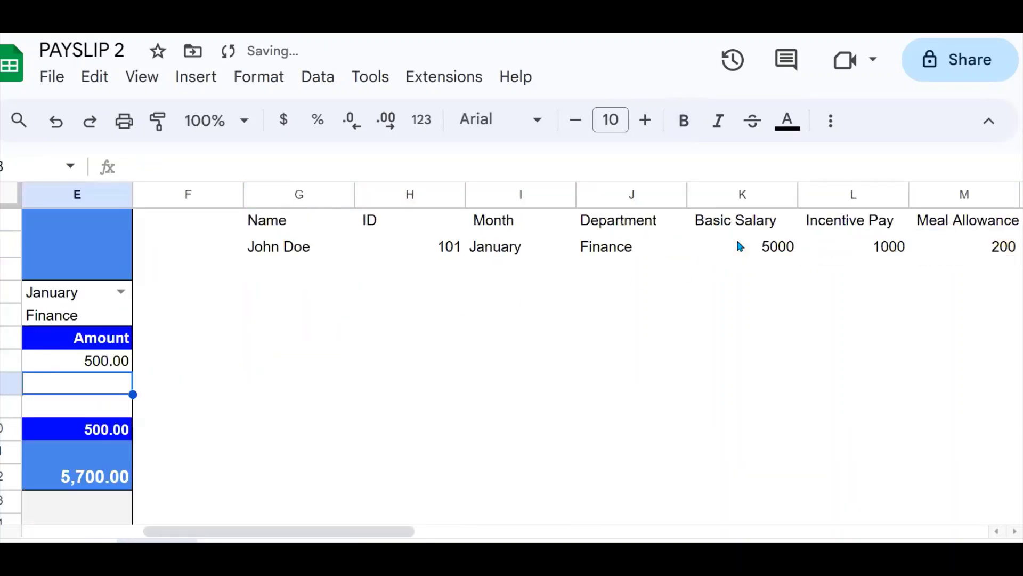
- Link the Provident Fund and Loan amounts to O2 and P2
key("Left")
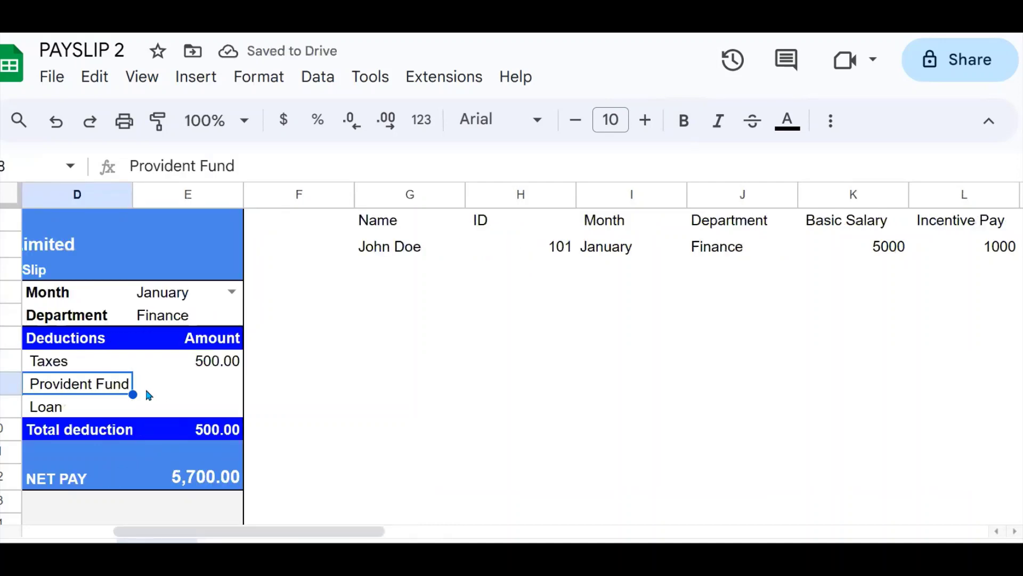
key("Right")
type("=")
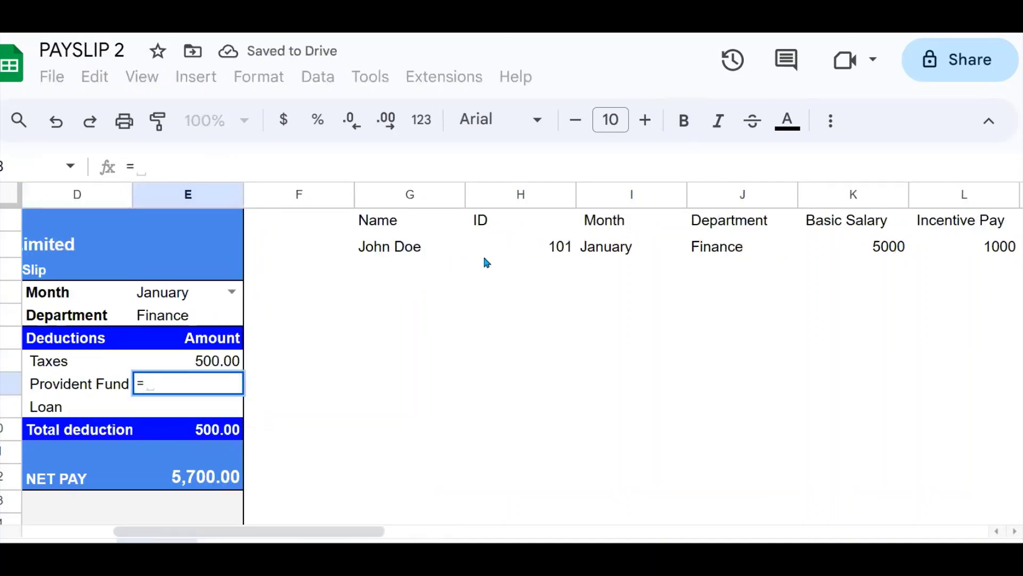
left_click(506, 248)
key("Right")
key("Right")
key("Right")
key("Right")
key("Right")
key("Right")
key("Right")
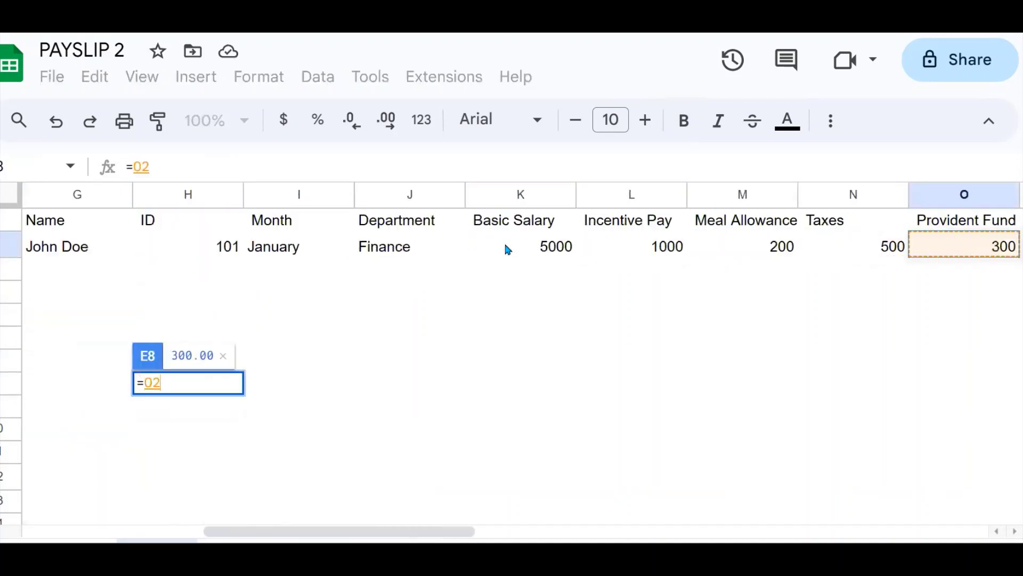
key("Escape")
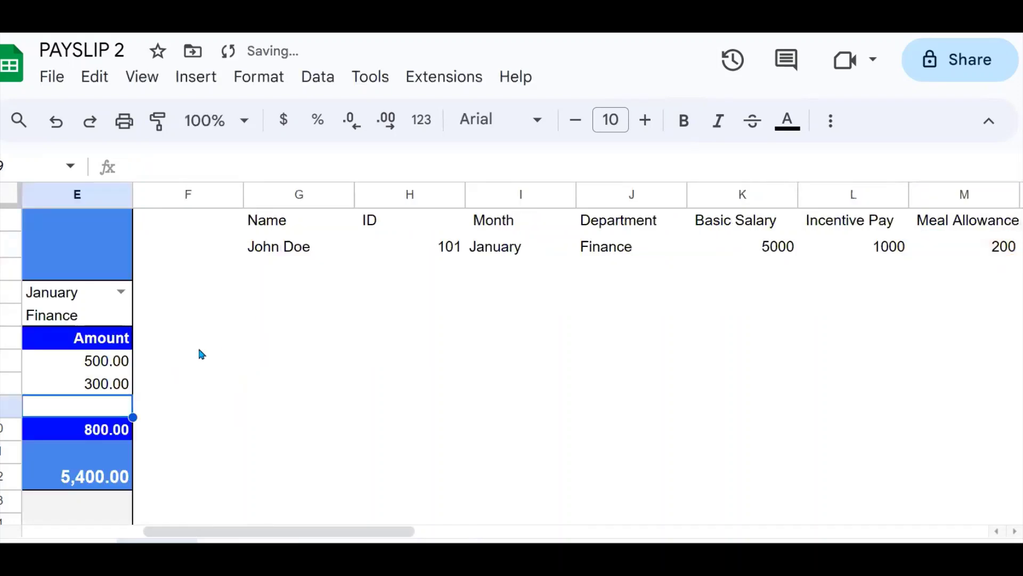
type("=")
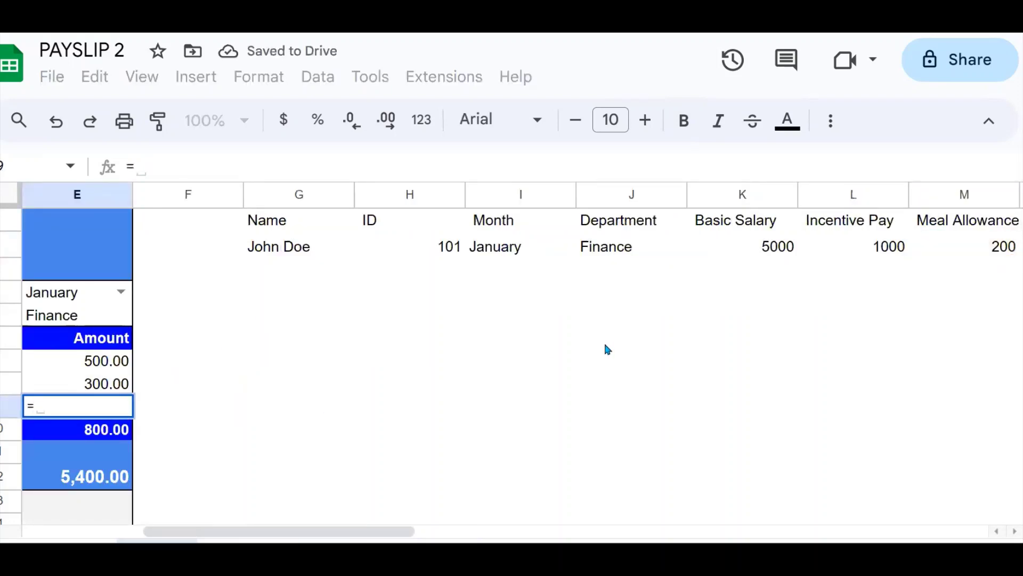
left_click(873, 268)
key("Up")
key("Right")
key("Right")
key("Right")
key("Right")
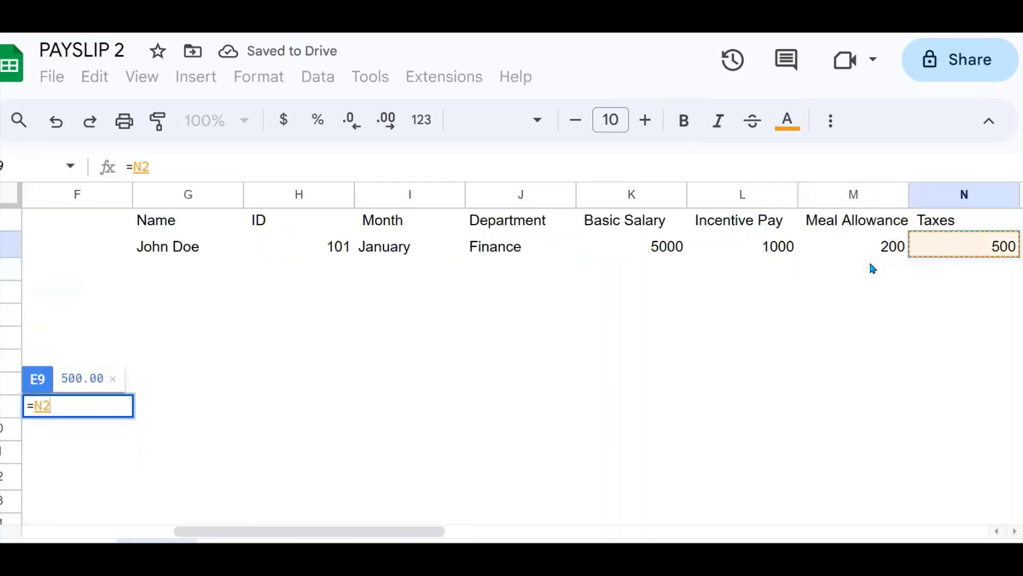
key("Return")
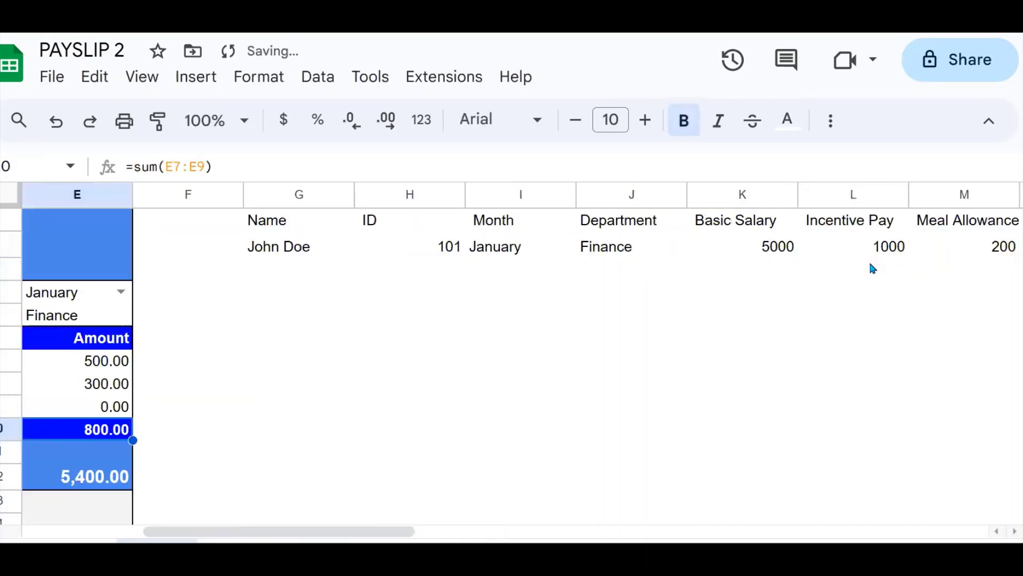
left_click(429, 383)
key("Left")
key("Left")
key("Left")
key("Left")
key("Left")
key("Left")
key("Left")
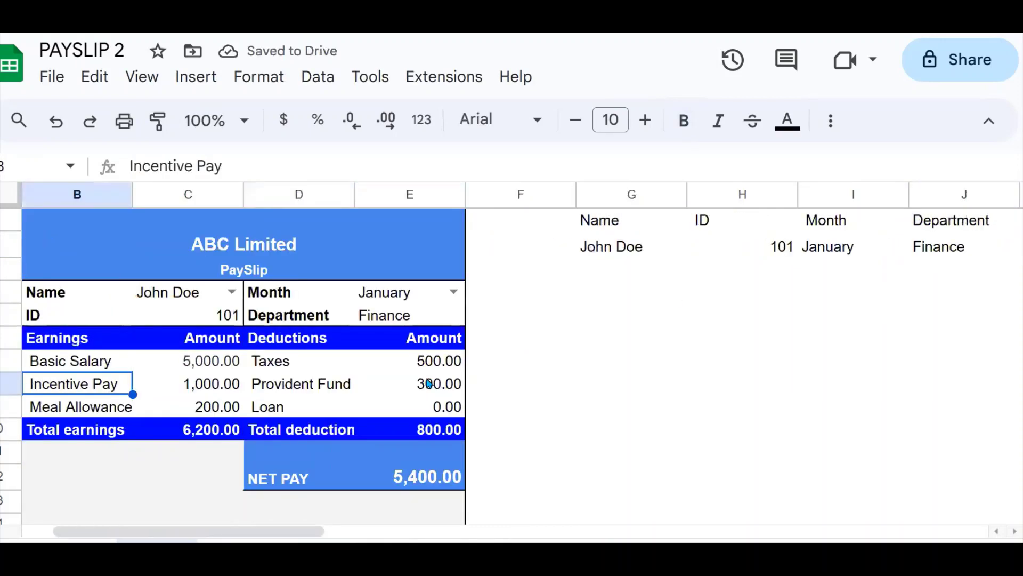
left_click(322, 429)
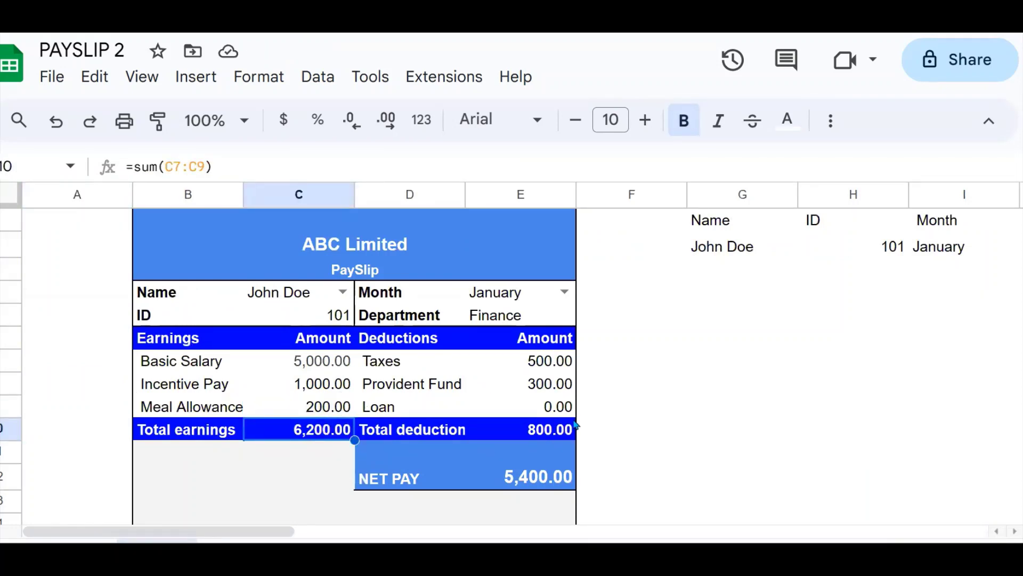
left_click(554, 432)
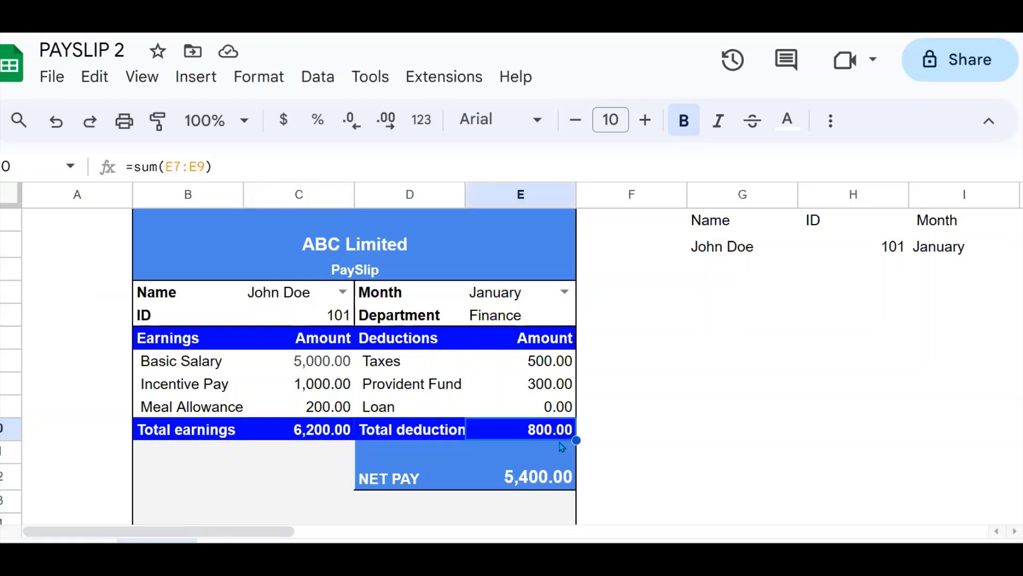
left_click(541, 482)
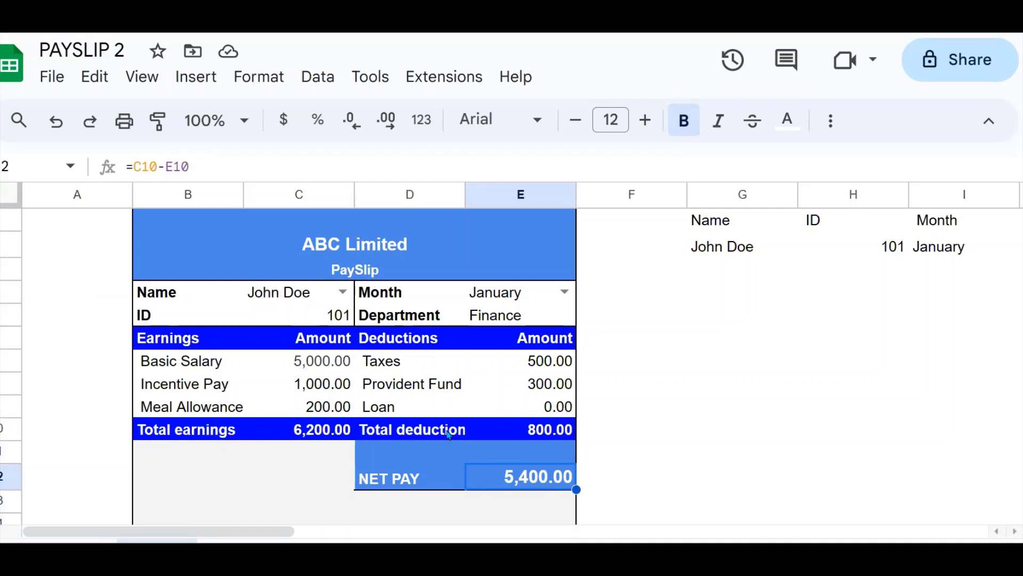
left_click(555, 430)
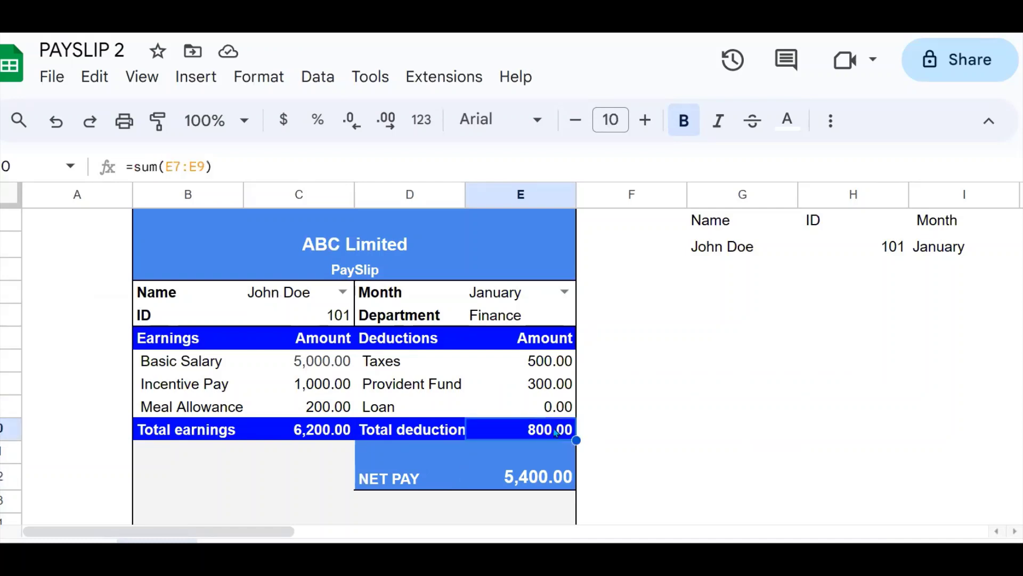
left_click(524, 487)
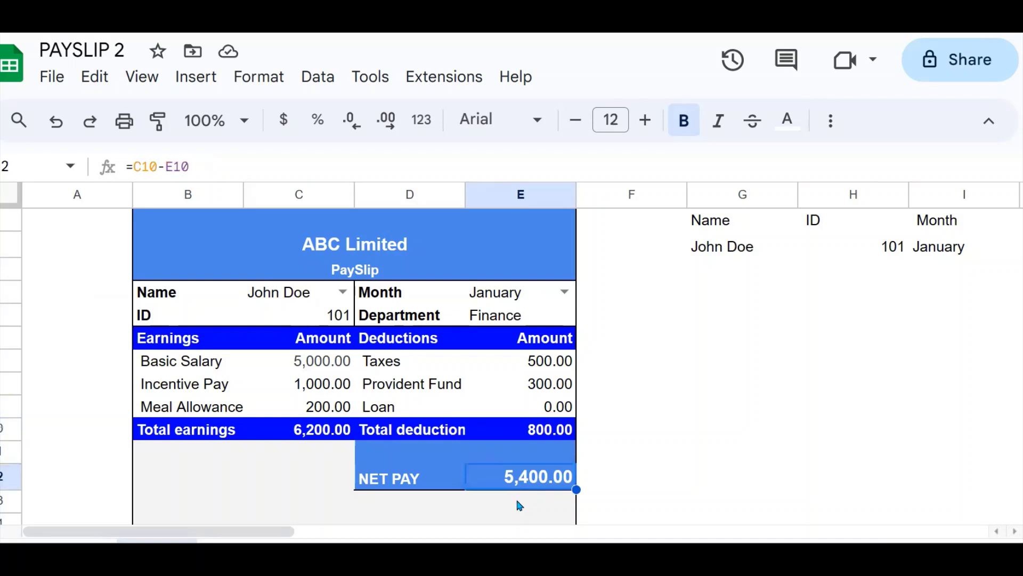
- Select Jane Smith in the Name dropdown and February in the Month dropdown
left_click(343, 292)
left_click(280, 352)
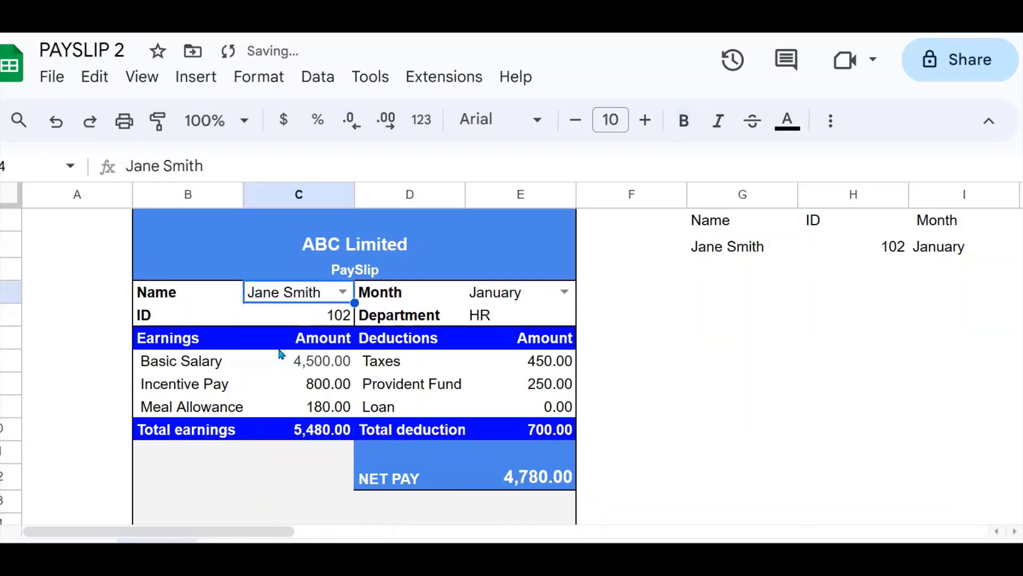
left_click(547, 294)
left_click(564, 292)
left_click(523, 352)
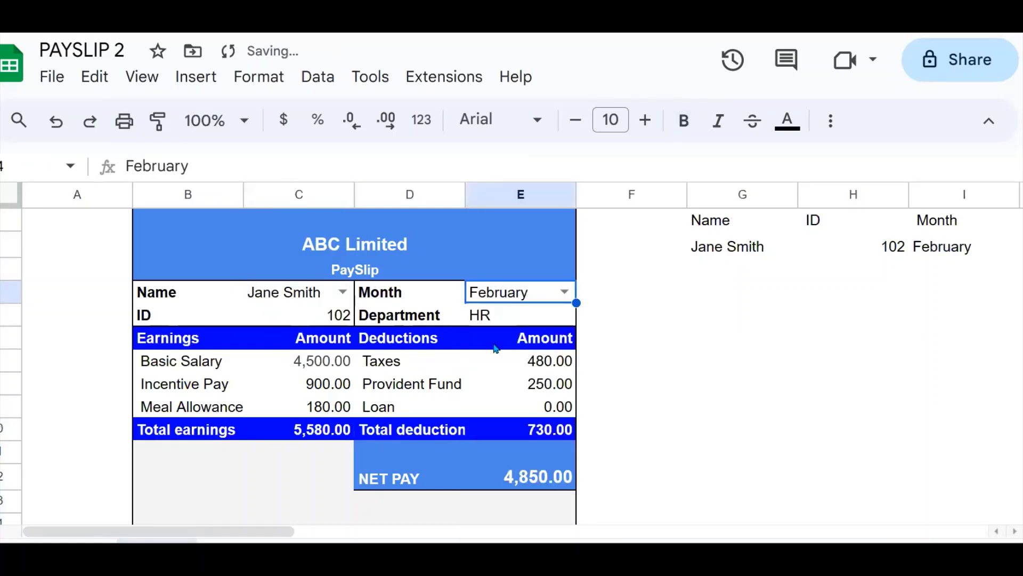
- Check the payslip's ID, Department, Basic Salary, Provident Fund, total deduction and net pay cells
left_click(336, 319)
left_click(394, 319)
left_click(303, 373)
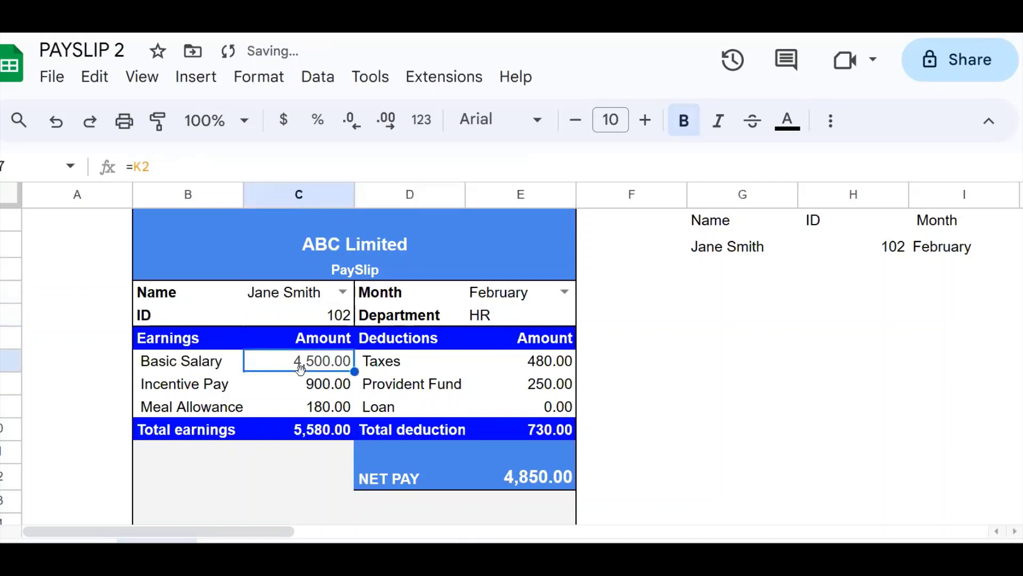
left_click(430, 391)
left_click(437, 435)
left_click(527, 476)
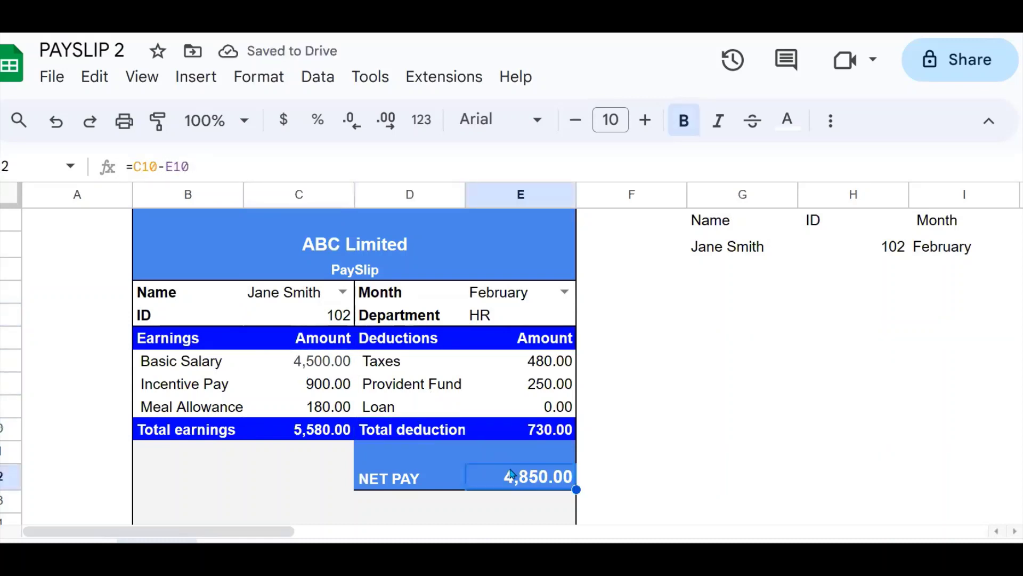
- Inspect the FILTER lookup row, including February and Incentive Pay 900, and Basic Salary's K2 reference
left_click(753, 250)
left_click(979, 247)
left_click(708, 260)
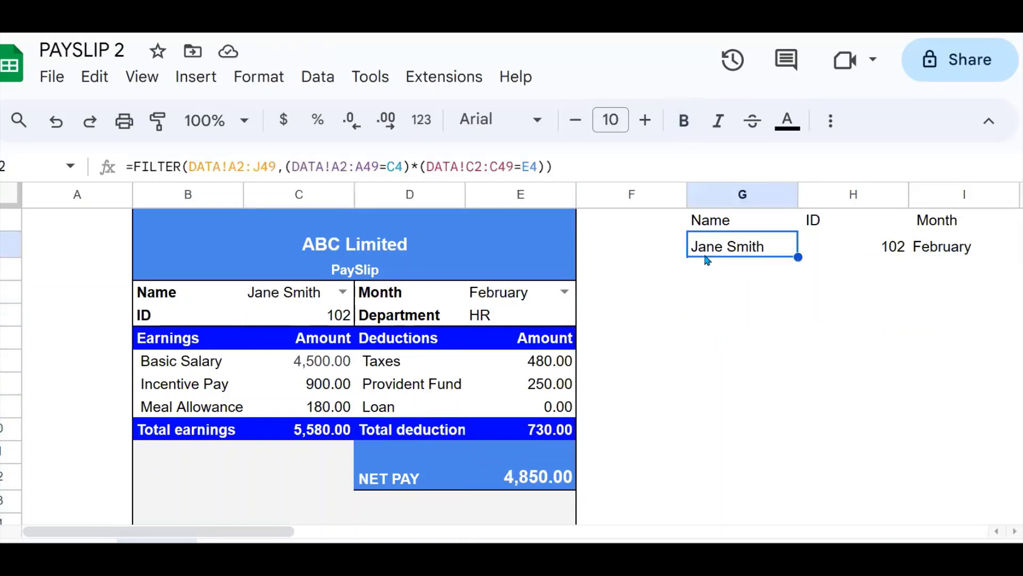
key("Right")
key("Right")
key("Right")
key("Right")
key("Right")
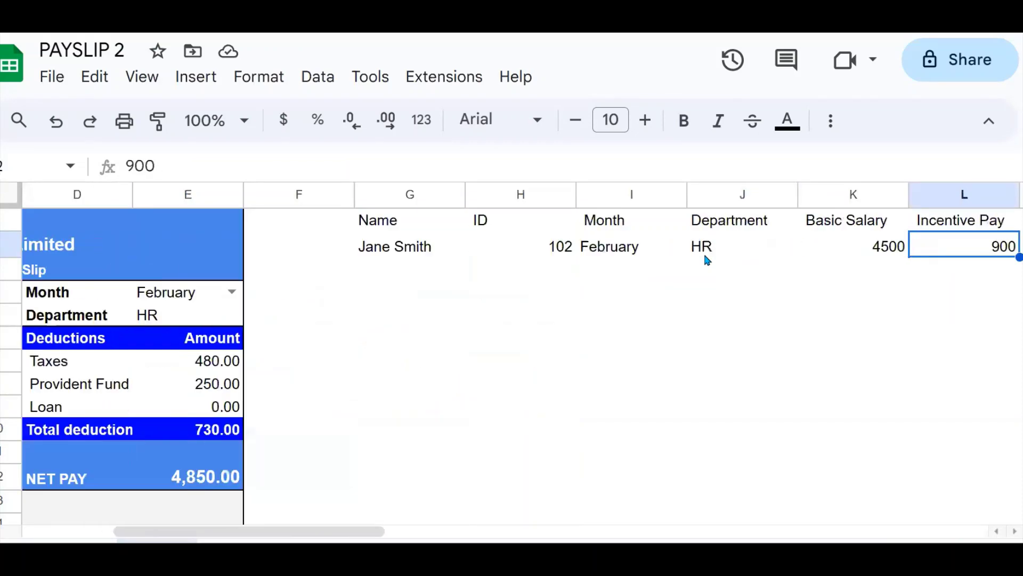
key("Right")
key("Right")
key("Right")
key("Left")
key("Left")
key("Home")
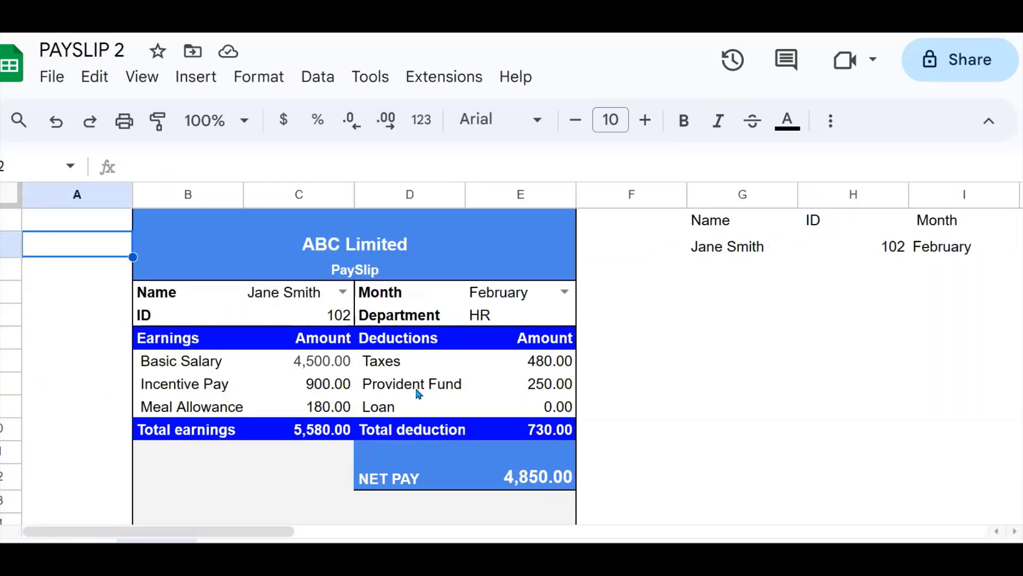
left_click(313, 369)
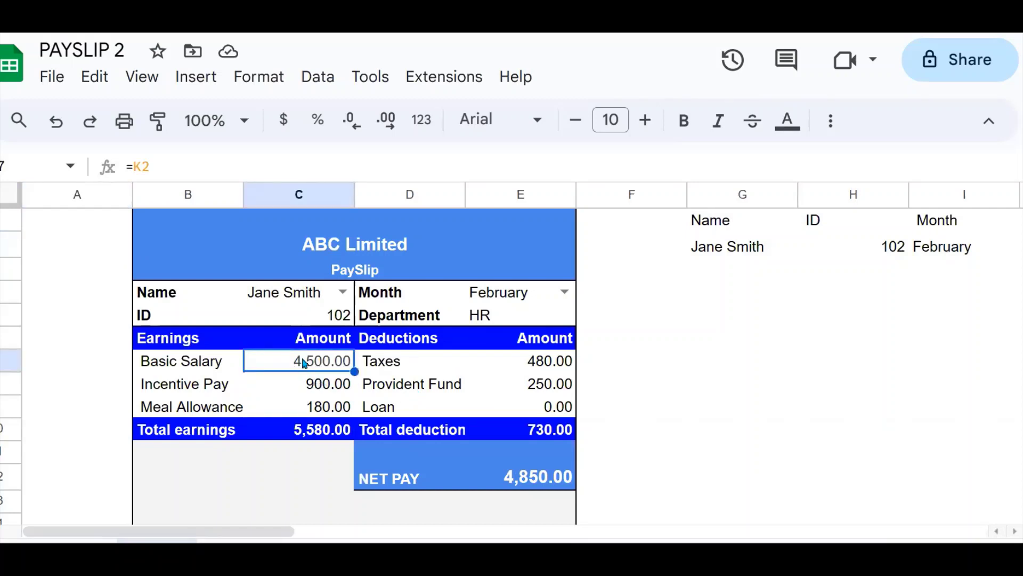
left_click(303, 299)
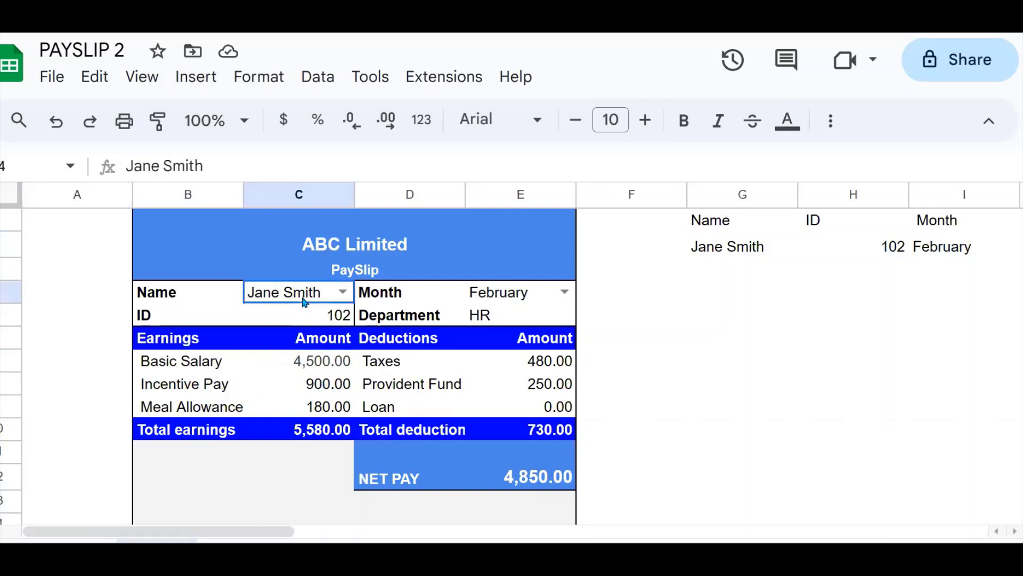
left_click(485, 302)
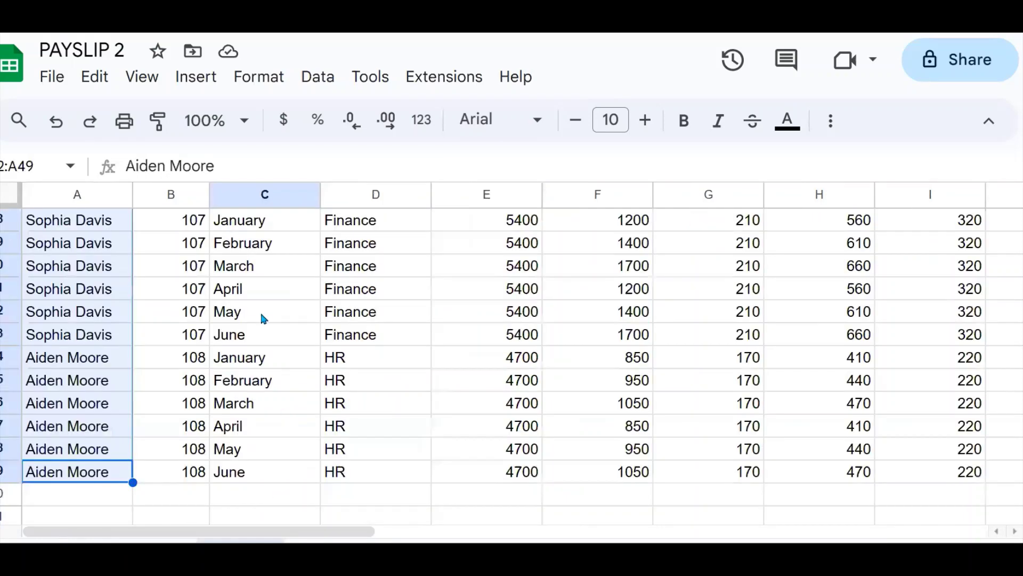
left_click(261, 318)
key("Up")
key("Up")
key("Up")
key("Up")
key("Up")
key("Up")
key("Up")
key("Up")
key("Up")
key("Up")
key("Up")
key("Up")
key("Up")
key("Up")
key("Up")
key("Up")
key("Up")
key("Up")
key("Up")
key("Up")
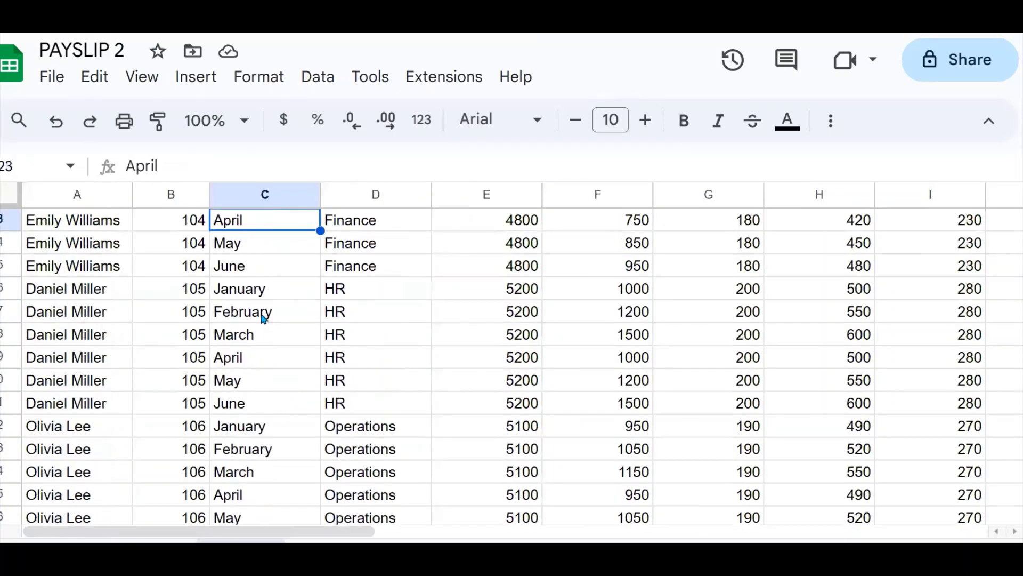
key("Up")
key("Up")
key("Up")
key("Up")
key("Up")
key("Up")
key("Up")
key("Up")
key("Up")
key("Up")
key("Up")
key("Up")
key("Up")
key("Up")
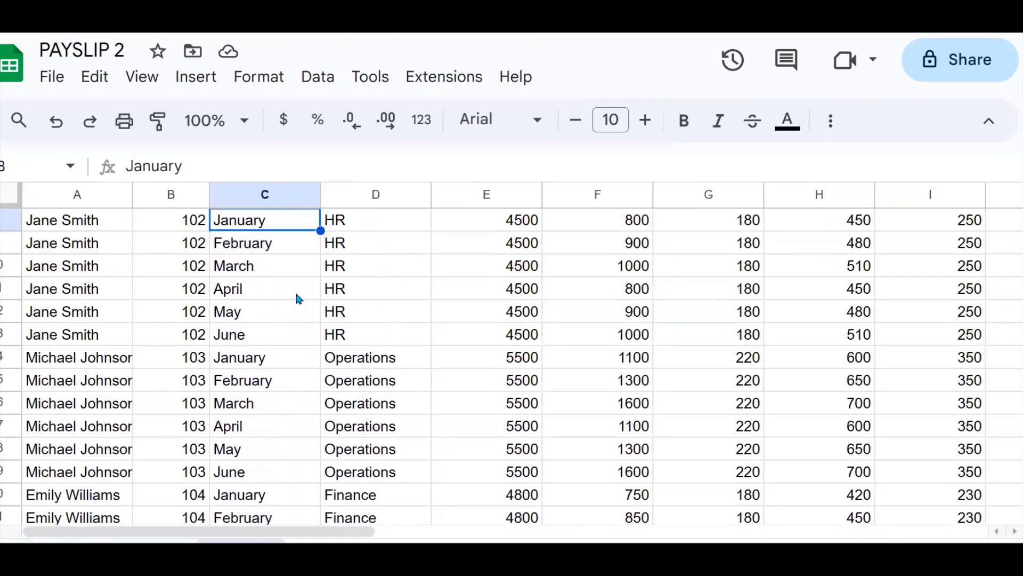
key("Up")
key("Up")
key("Up")
key("Up")
key("Up")
left_click(46, 425)
left_click_drag(246, 357, 261, 390)
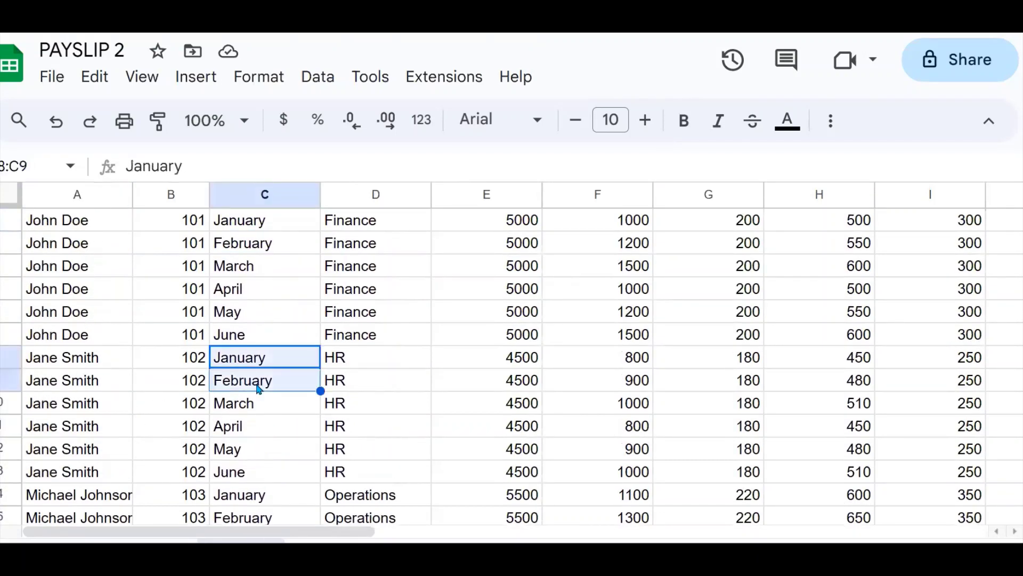
left_click(261, 389)
key("Right")
key("Right")
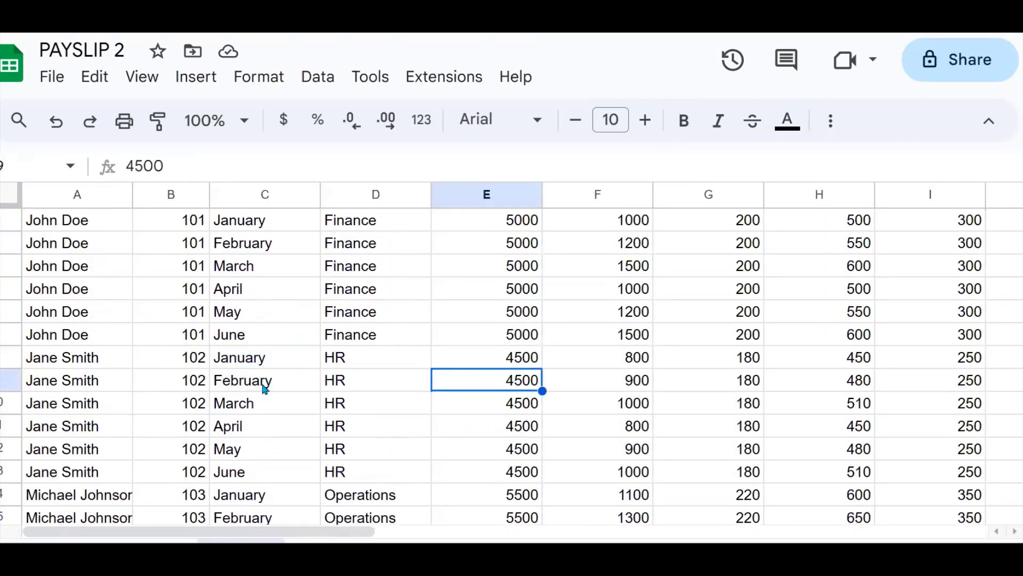
key("Right")
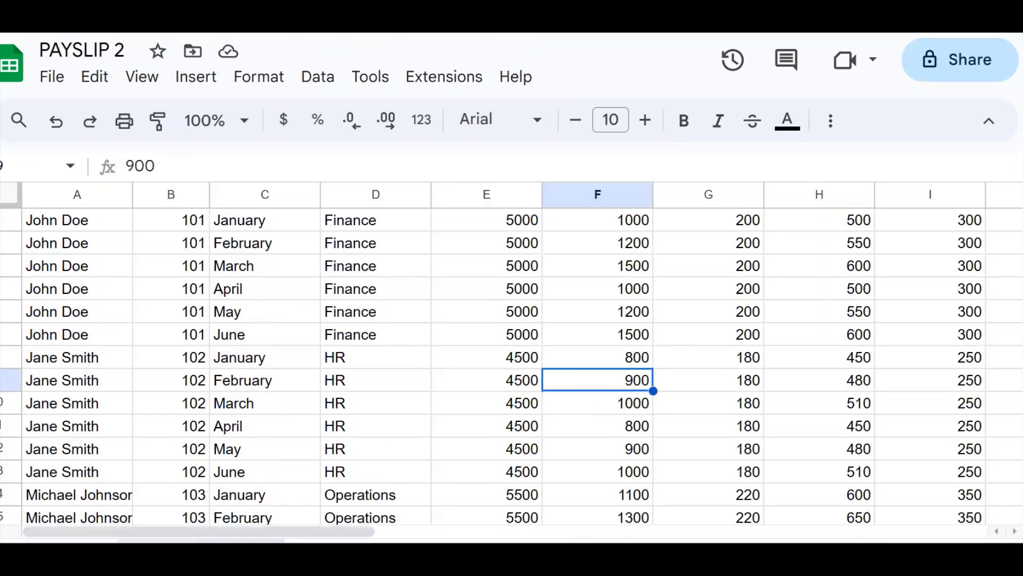
key("ctrl+Page_Down")
- Review the Incentive Pay, Meal Allowance and Provident Fund formulas on the payslip
left_click(318, 383)
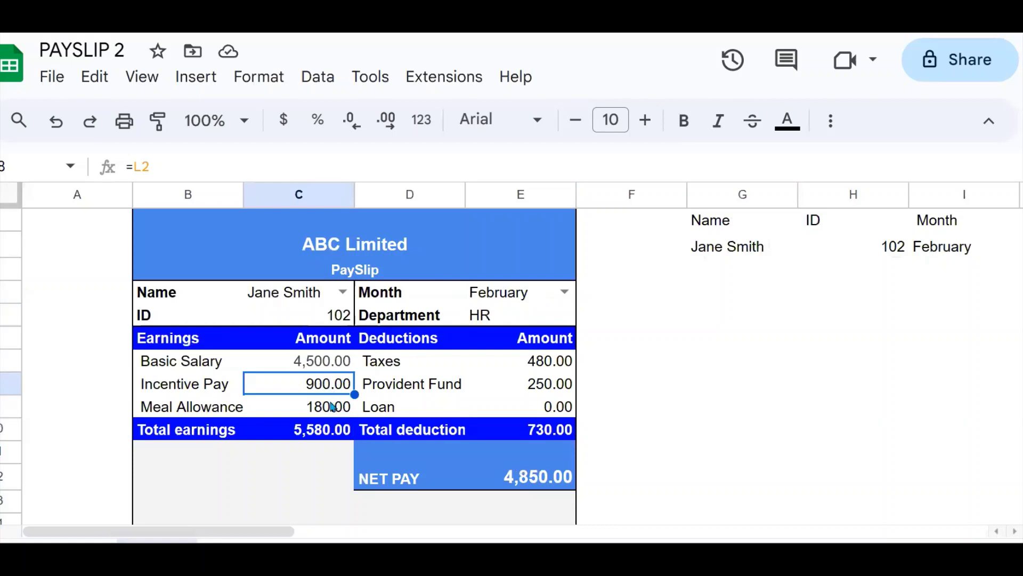
left_click(332, 407)
left_click(453, 347)
left_click(489, 388)
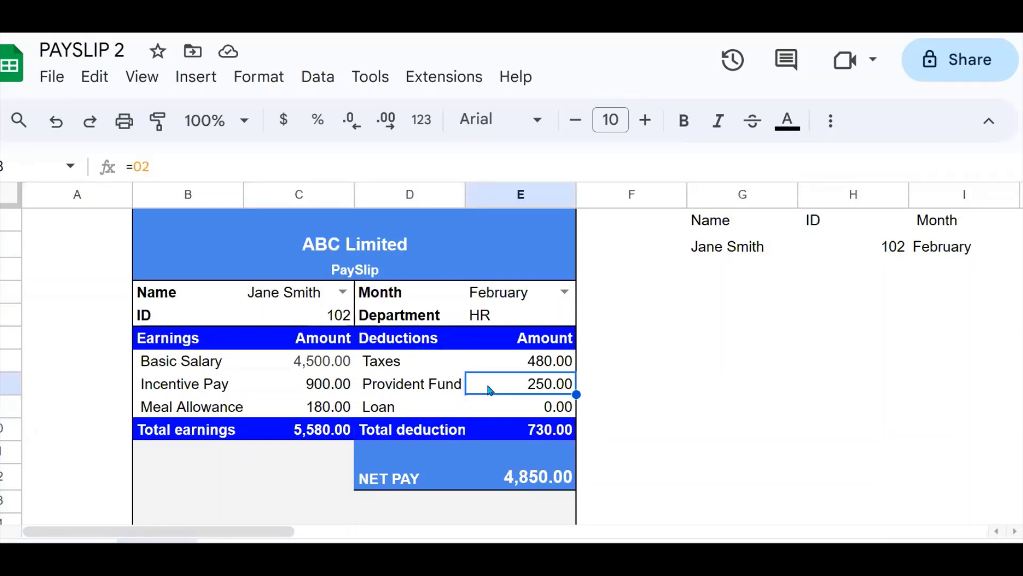
left_click(343, 291)
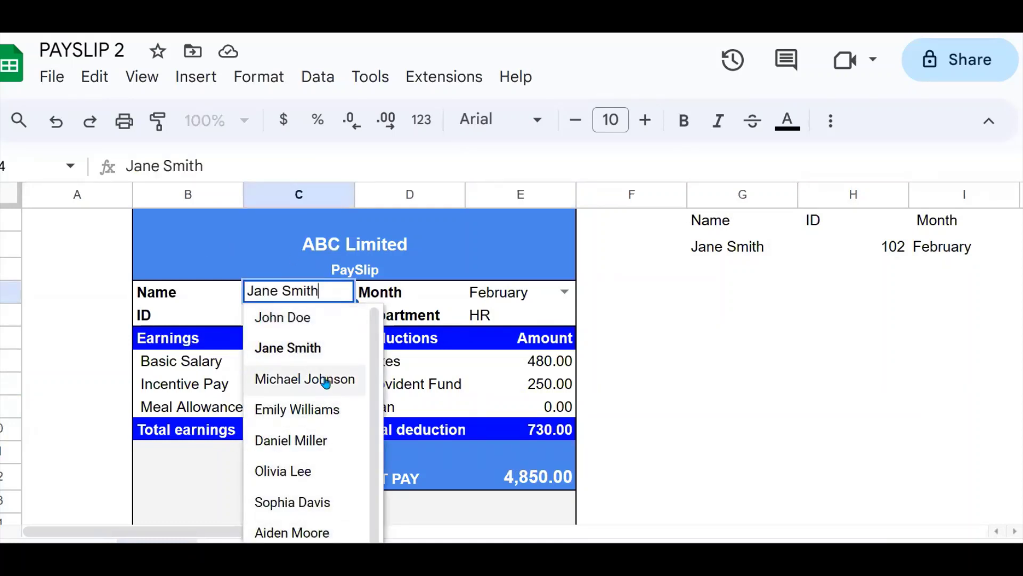
left_click(322, 382)
left_click(545, 299)
left_click(565, 292)
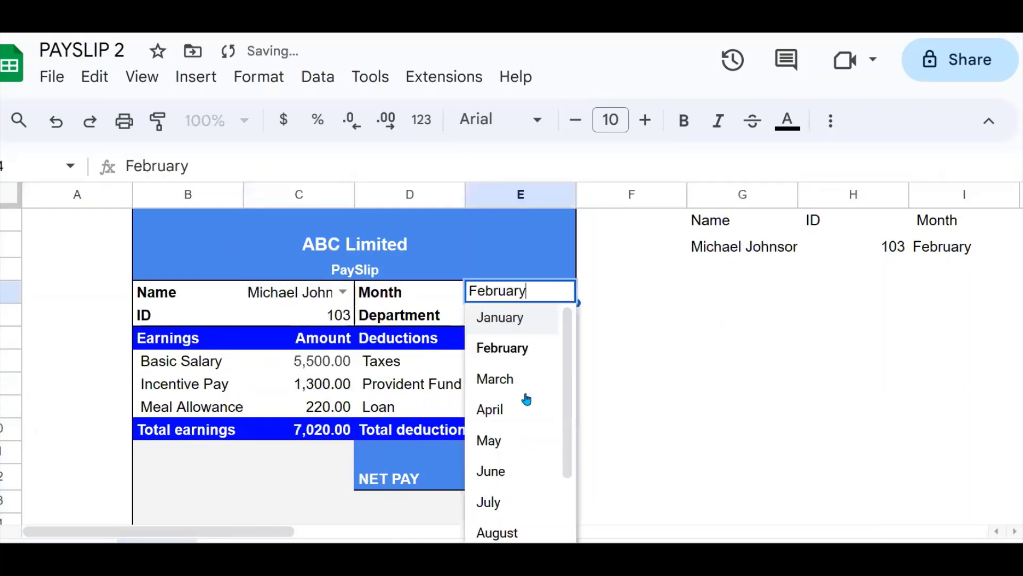
left_click(504, 467)
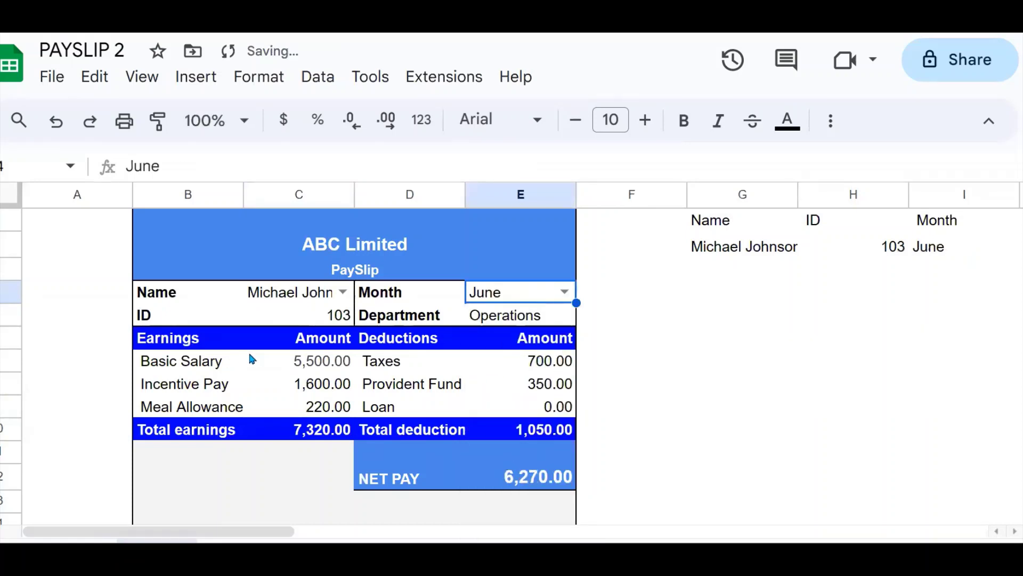